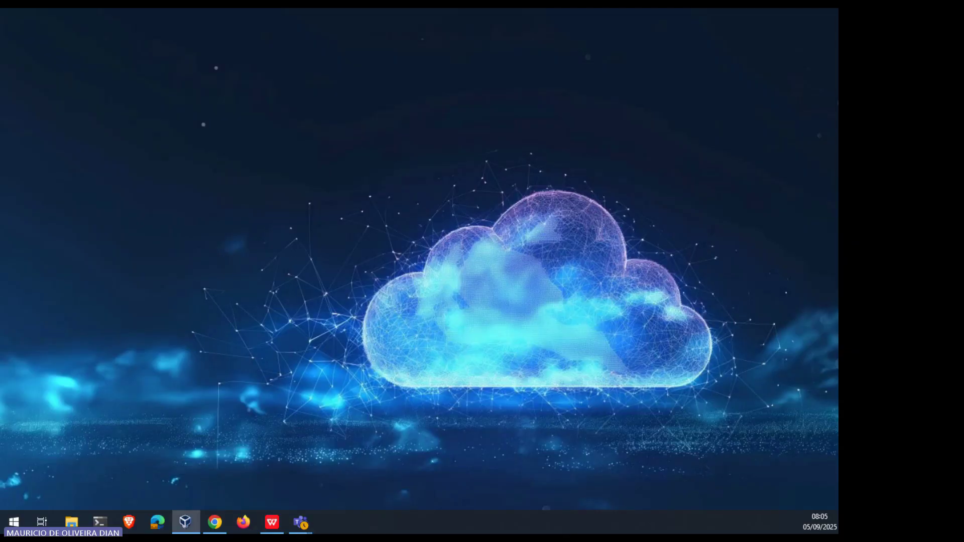
Step: Restore the VirtualBox Manager window from the taskbar icon
left_click(186, 522)
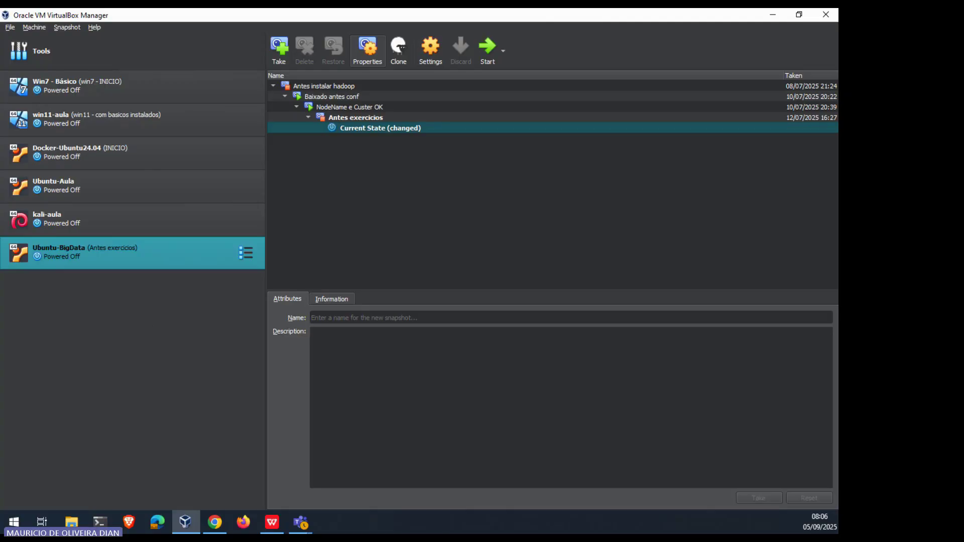
Step: Launch the Create Virtual Machine wizard from Machine > New
key("alt+Tab")
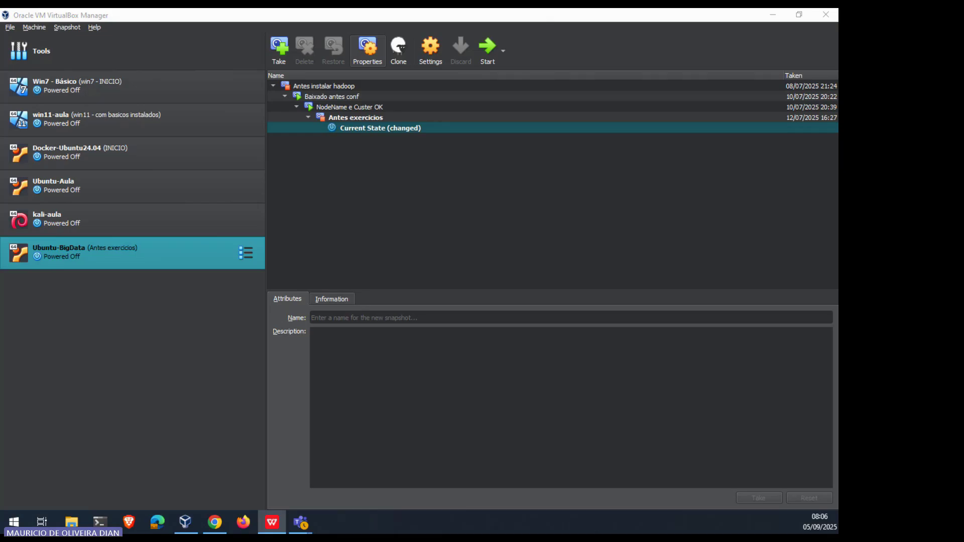
left_click(30, 27)
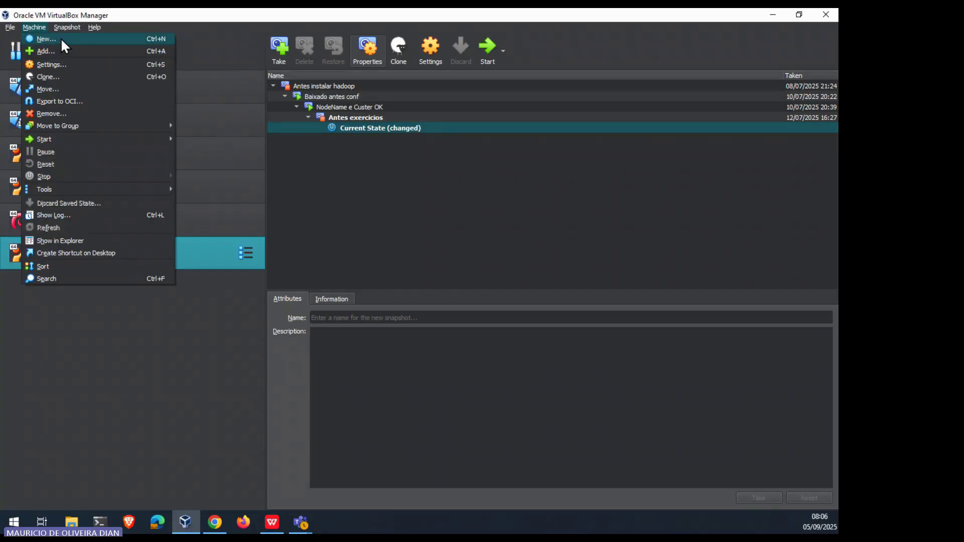
left_click(46, 38)
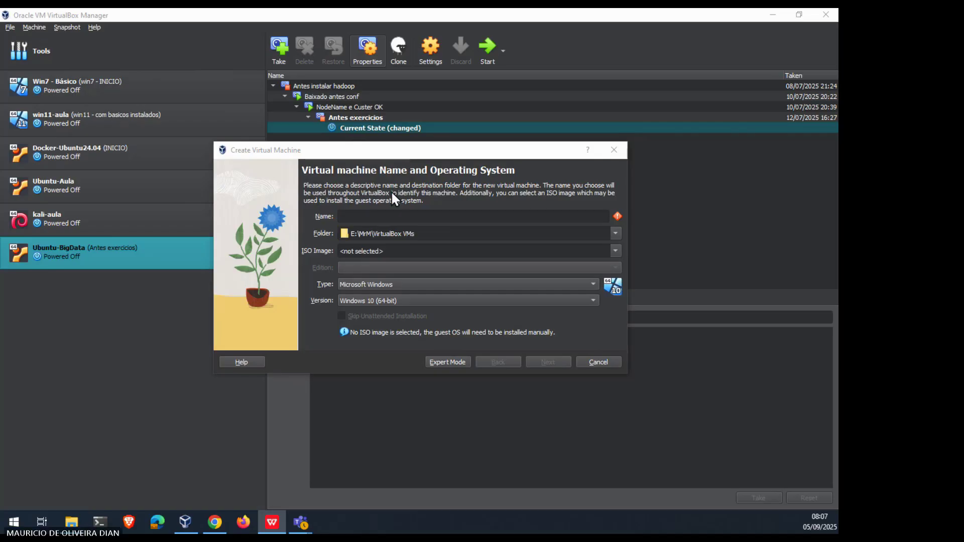
Step: Enter 'Ubuntu-Server' as the VM name, auto-setting Linux, Ubuntu (64-bit)
left_click(360, 216)
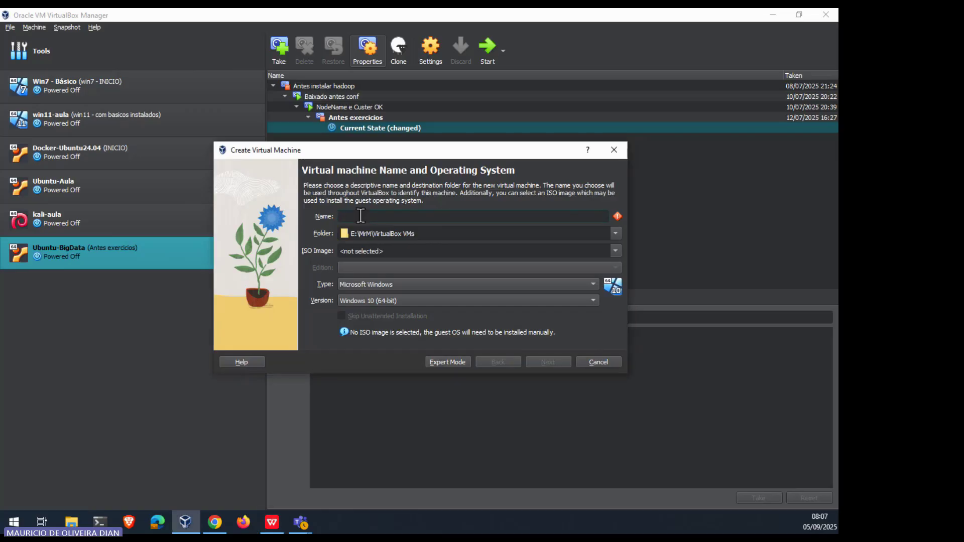
type("U")
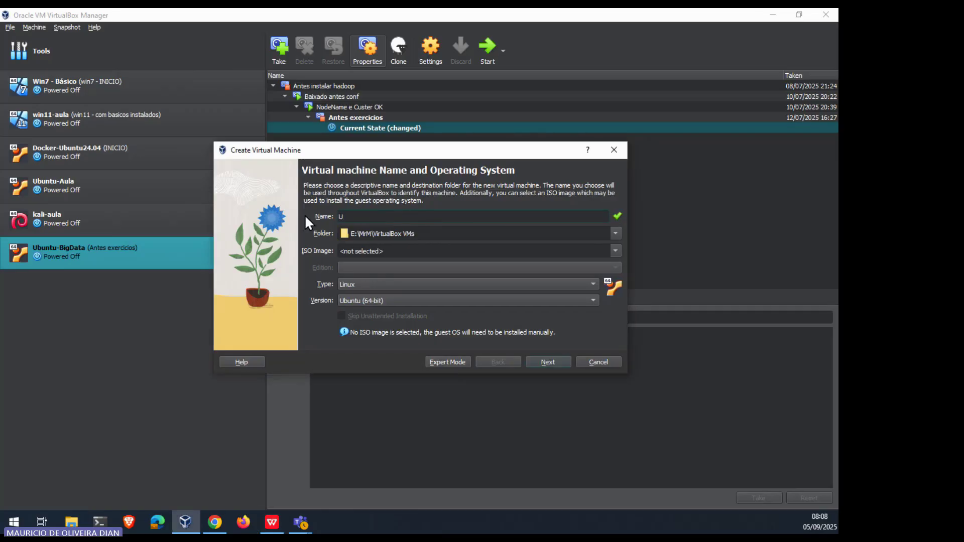
type("buntu-Server")
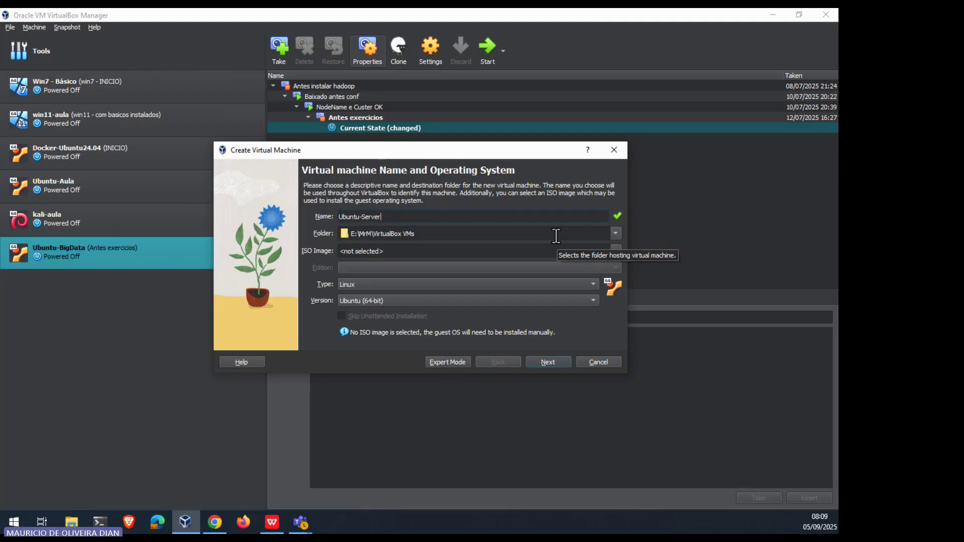
Step: Set the machine folder to Área de Trabalho\Aula
left_click(615, 234)
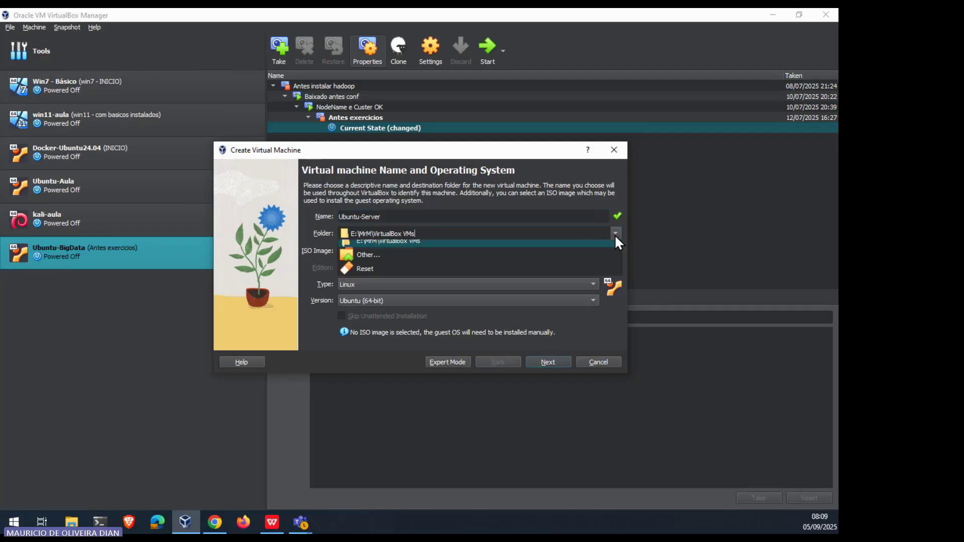
left_click(377, 261)
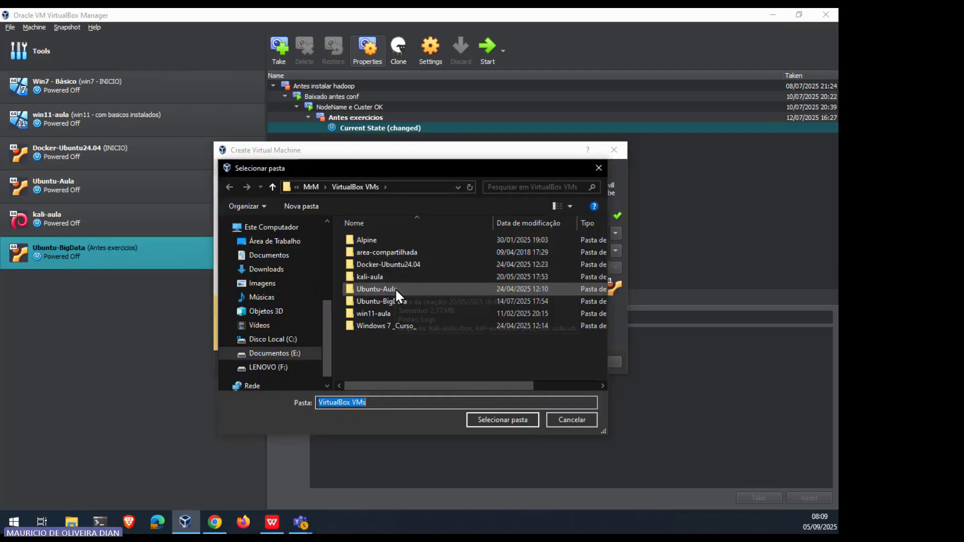
left_click(275, 244)
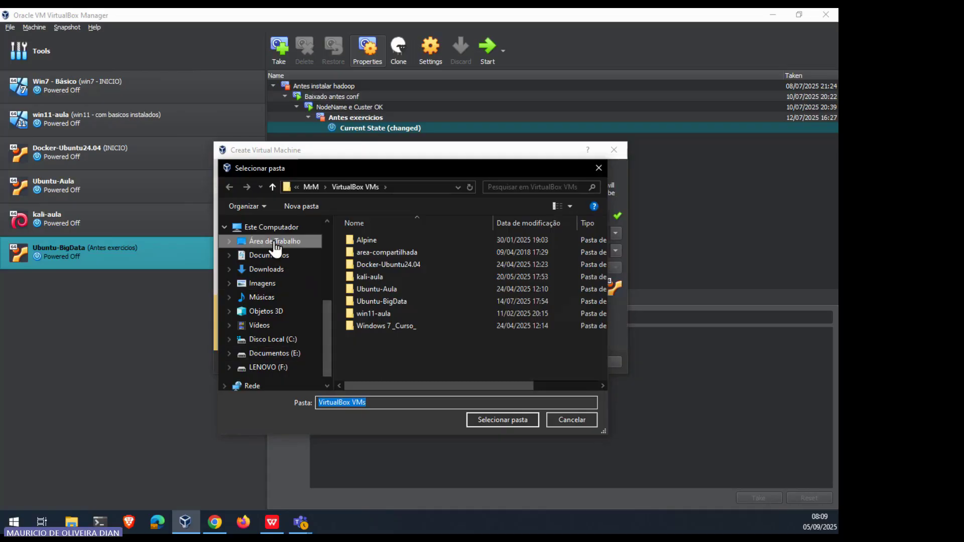
double_click(367, 242)
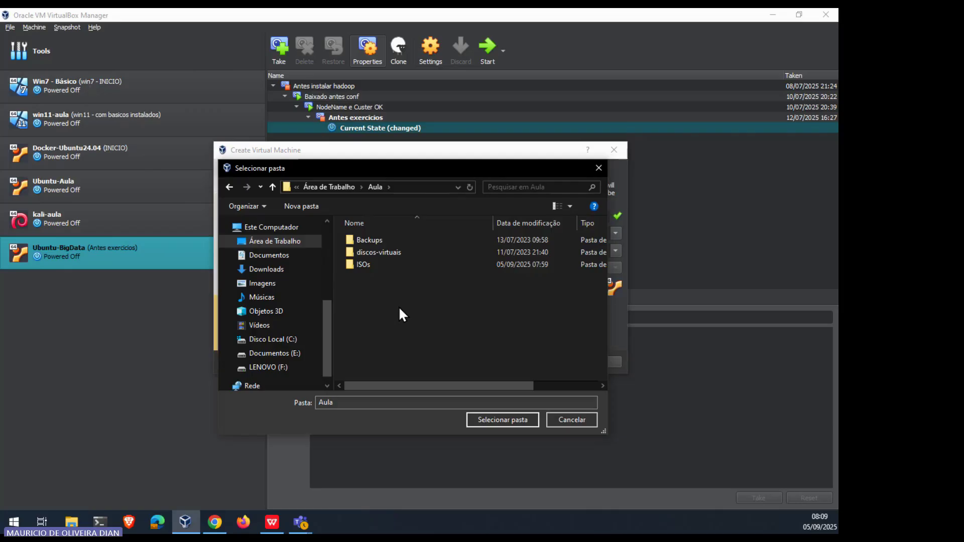
left_click(494, 422)
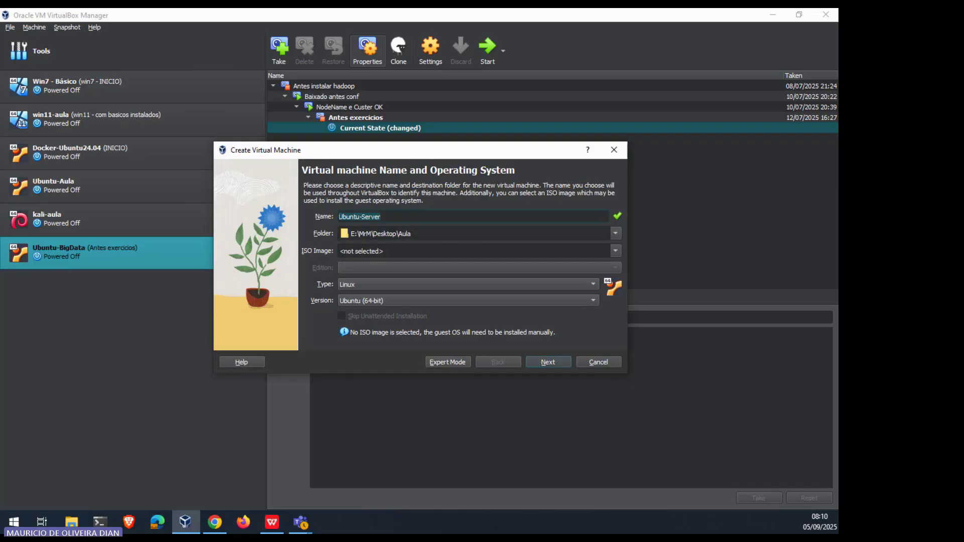
Step: Browse for an ISO image in the desktop's Aula\ISOs folder
left_click(615, 251)
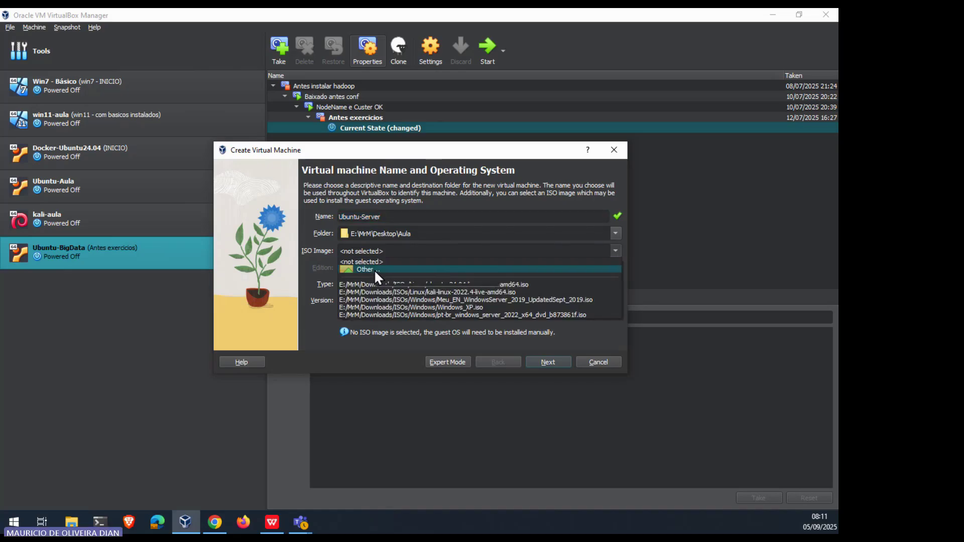
left_click(374, 269)
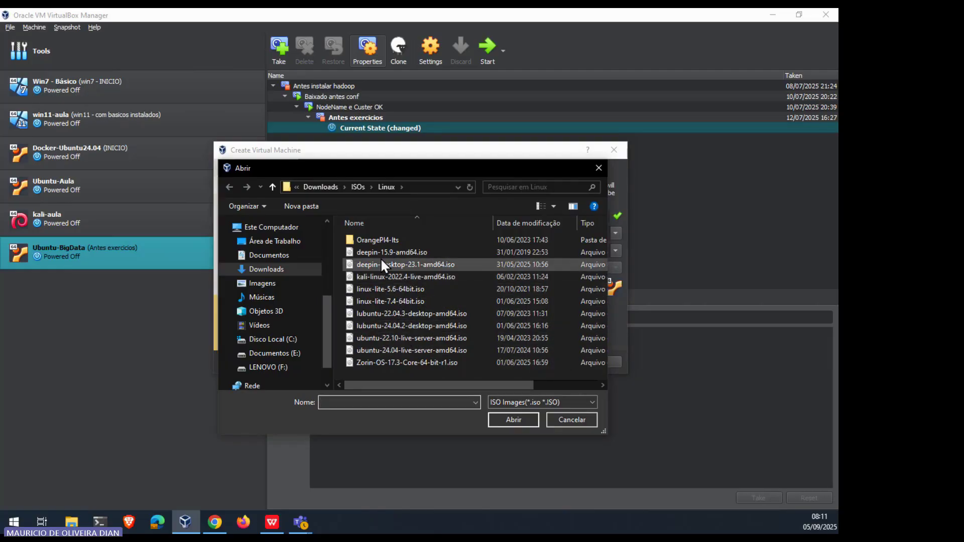
left_click(289, 246)
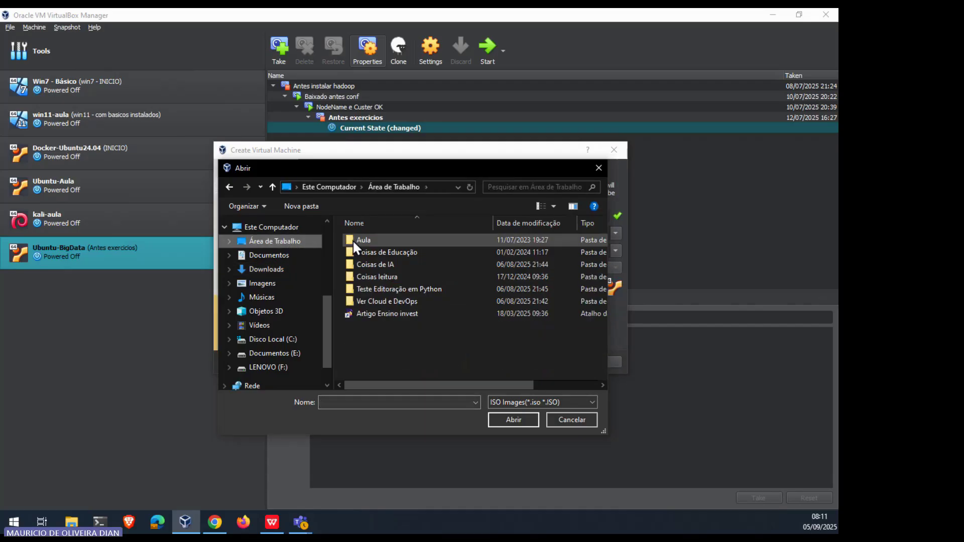
double_click(366, 239)
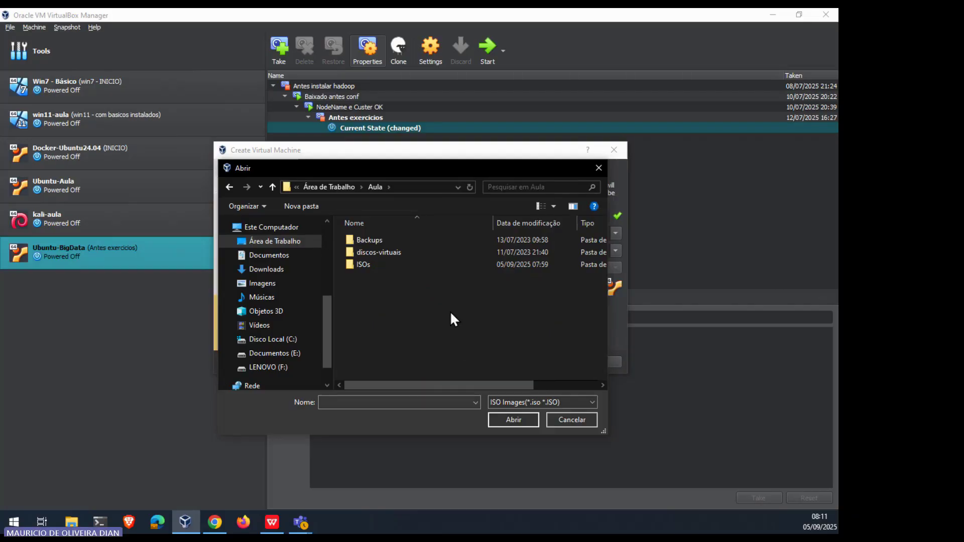
double_click(380, 268)
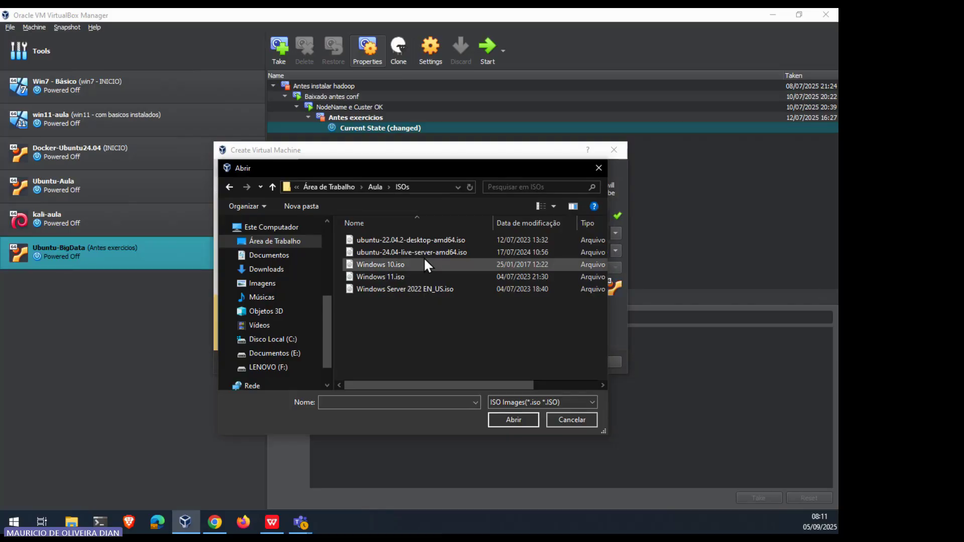
Step: Choose ubuntu-24.04-live-server-amd64.iso as the VM's ISO image
left_click(422, 252)
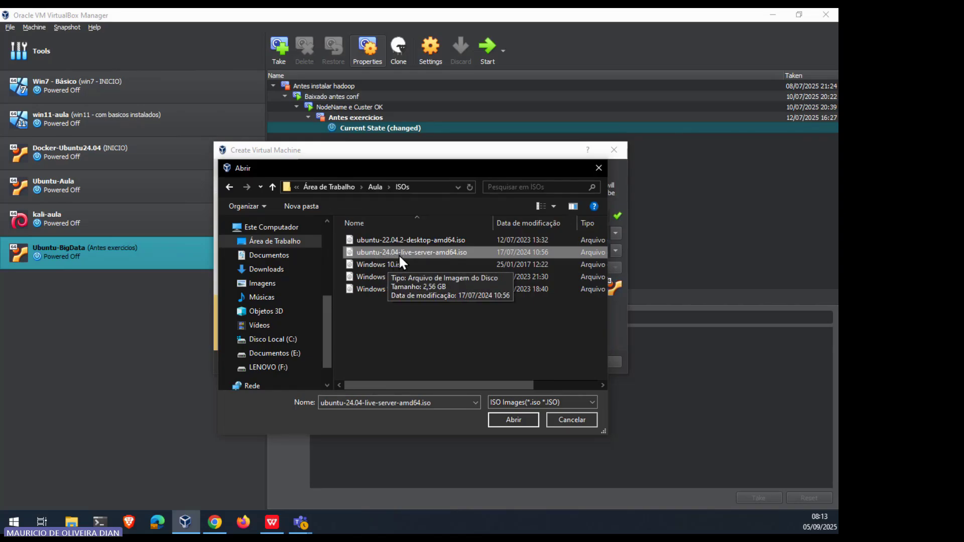
left_click(514, 421)
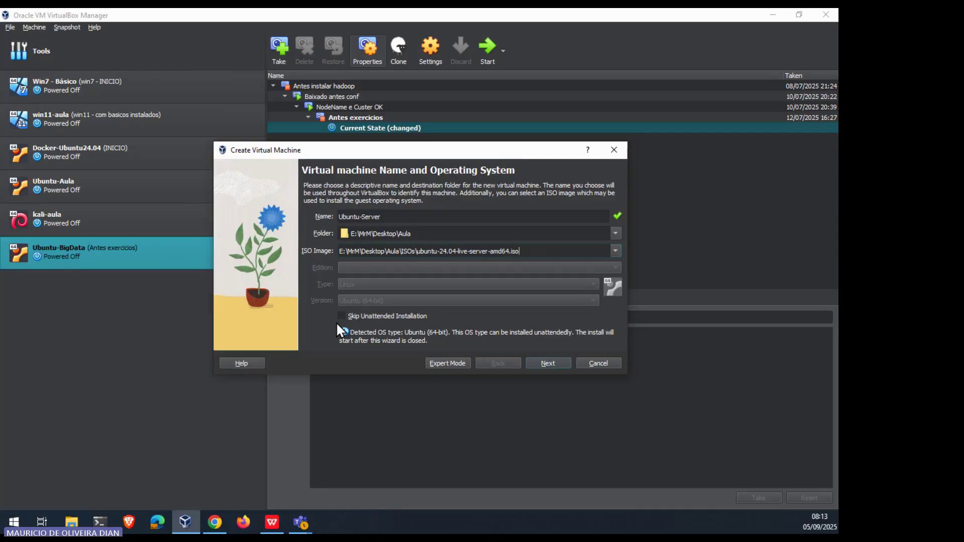
Step: Tick Skip Unattended Installation for the Ubuntu-Server VM
left_click(341, 315)
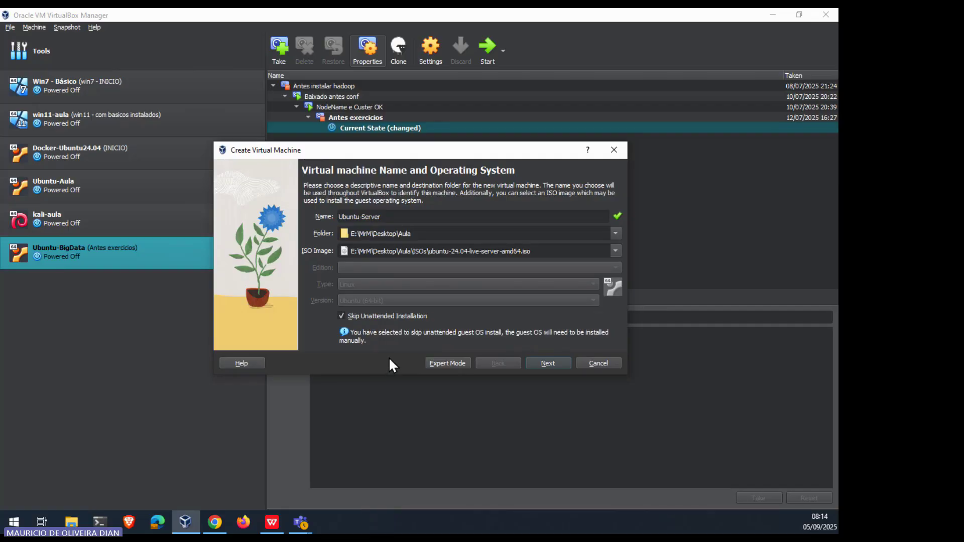
Step: Set the hardware to 3072 MB base memory and 2 processors
left_click(555, 363)
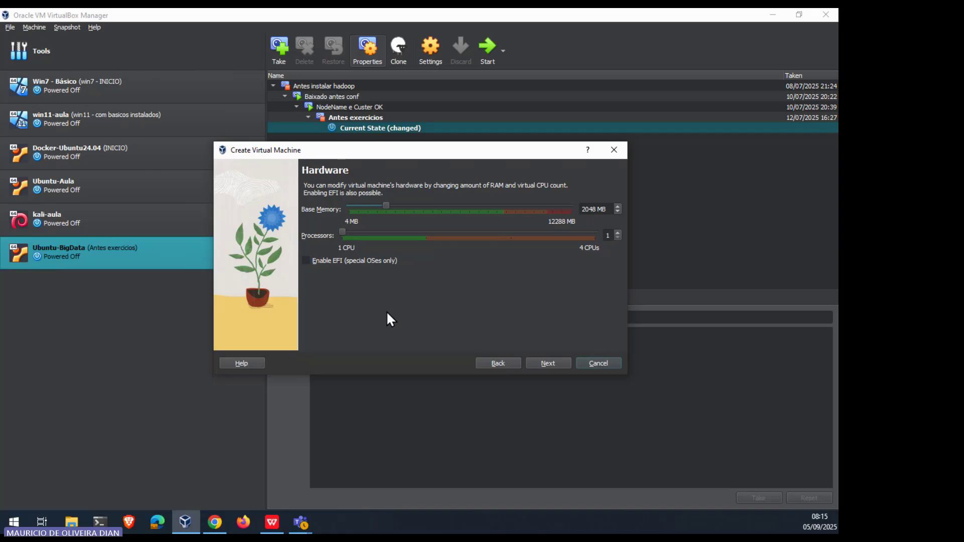
left_click(618, 233)
double_click(596, 208)
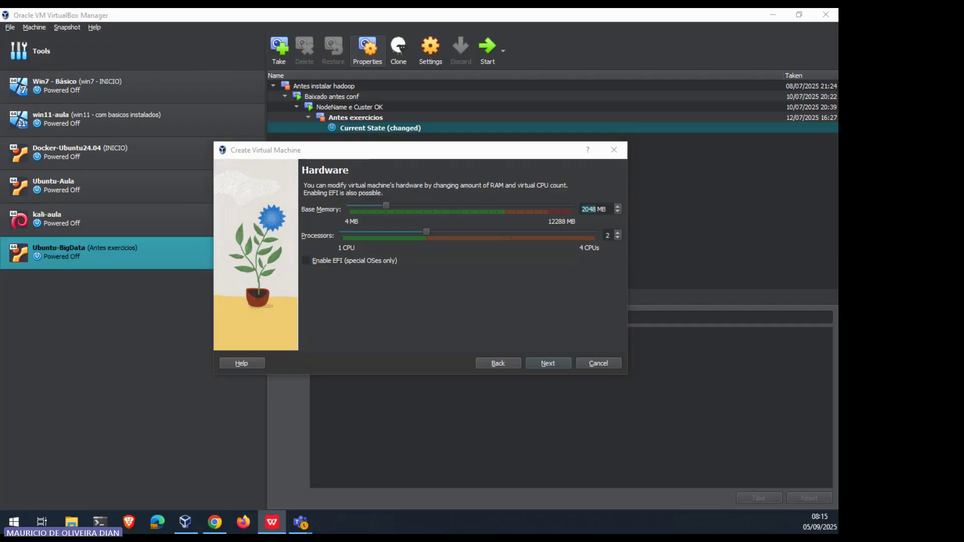
left_click(575, 290)
type("3072")
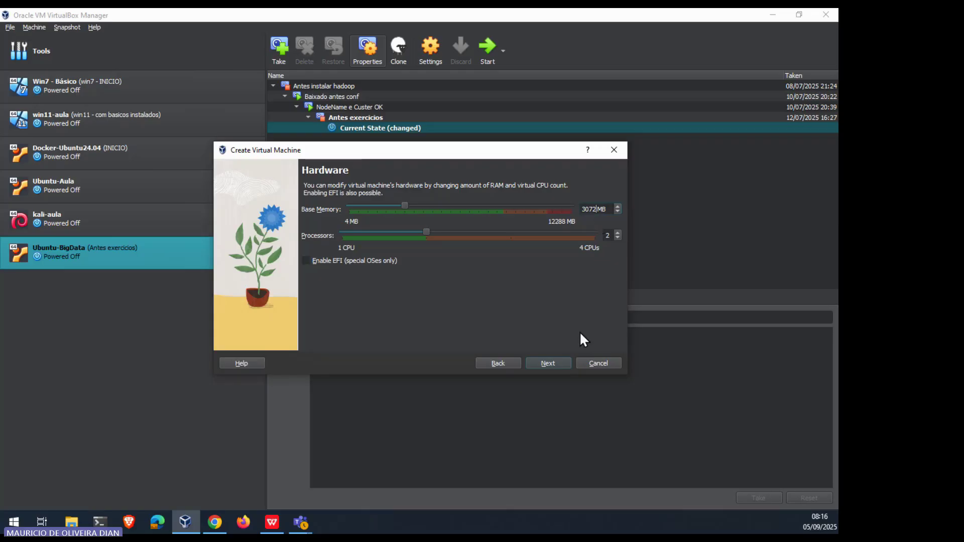
Step: Create a new virtual hard disk sized 50,00 GB instead of 25,00 GB
left_click(557, 360)
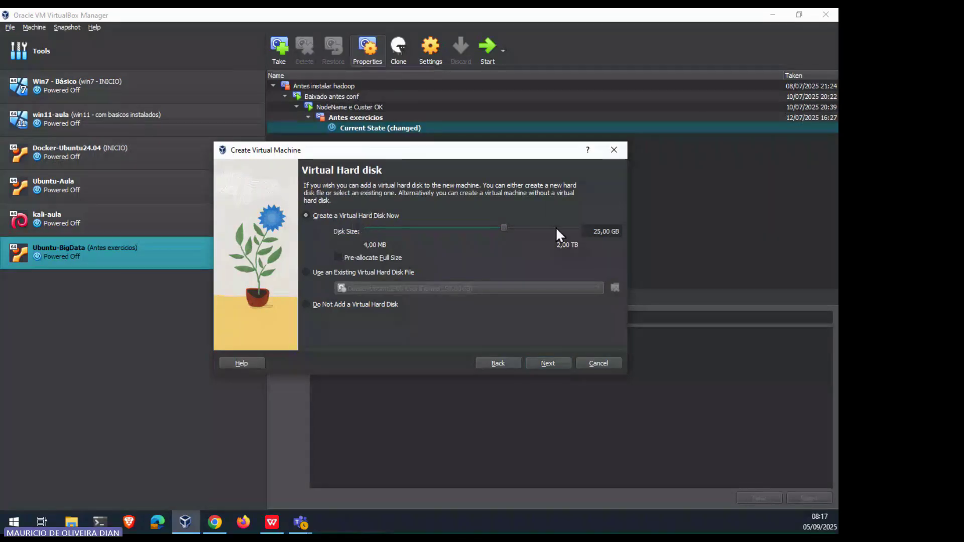
left_click_drag(602, 231, 580, 228)
key("BackSpace")
type("50,")
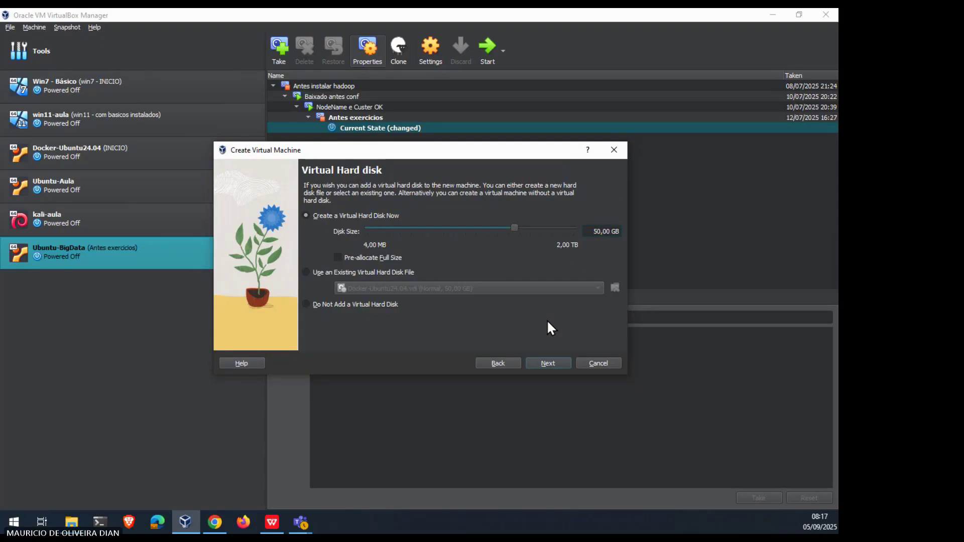
Step: Advance to the Summary page listing 3072 MB, 2 processors and a 50,00 GB disk
left_click(550, 363)
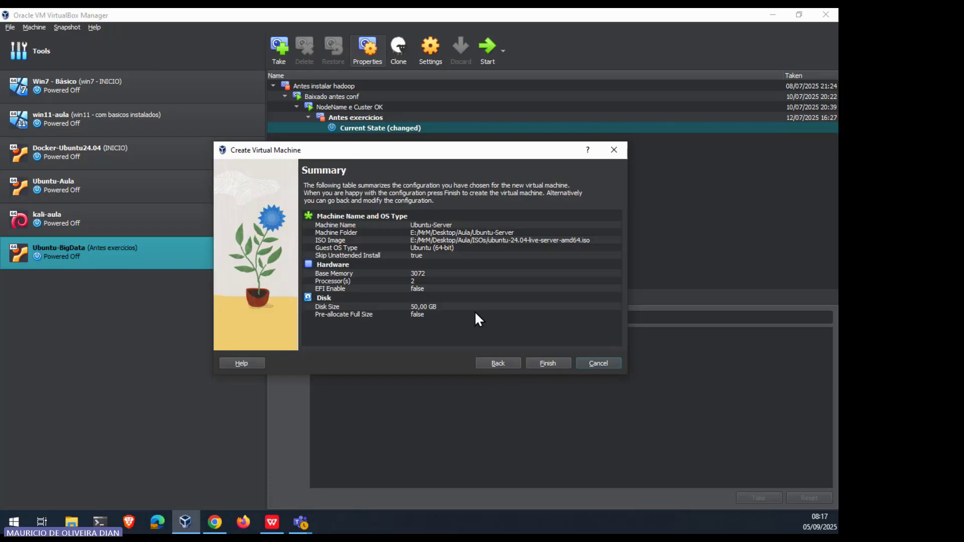
Step: Create the Ubuntu-Server machine, then open its Settings dialog on the General page
left_click(556, 363)
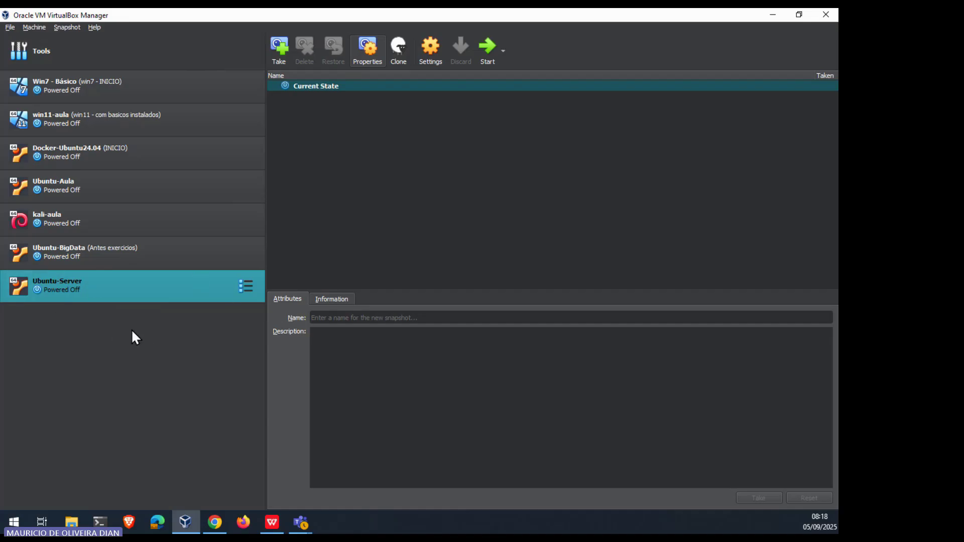
right_click(133, 293)
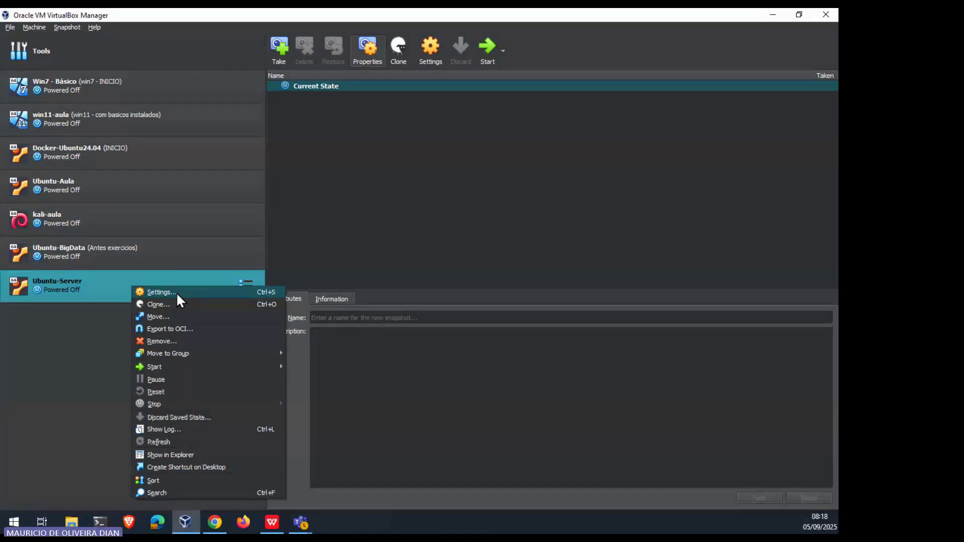
left_click(107, 306)
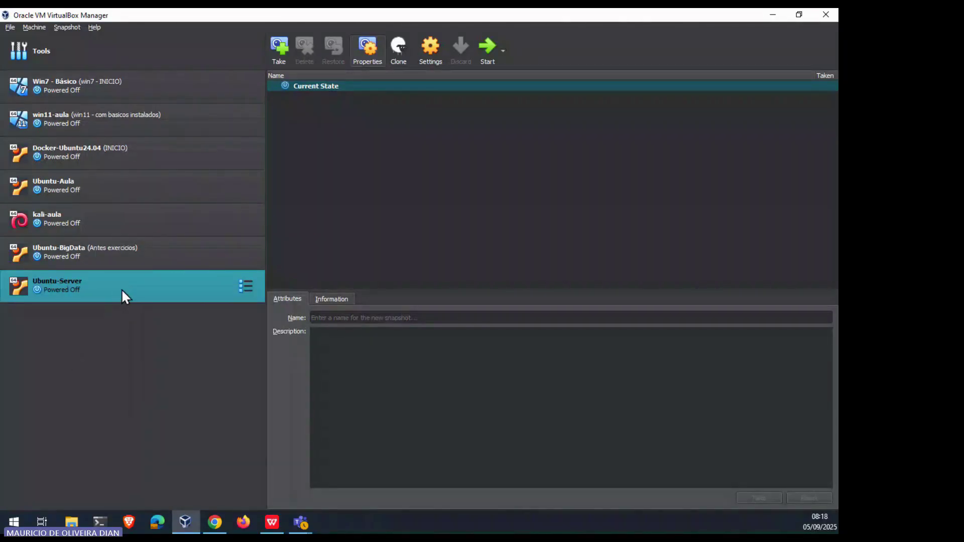
left_click(431, 55)
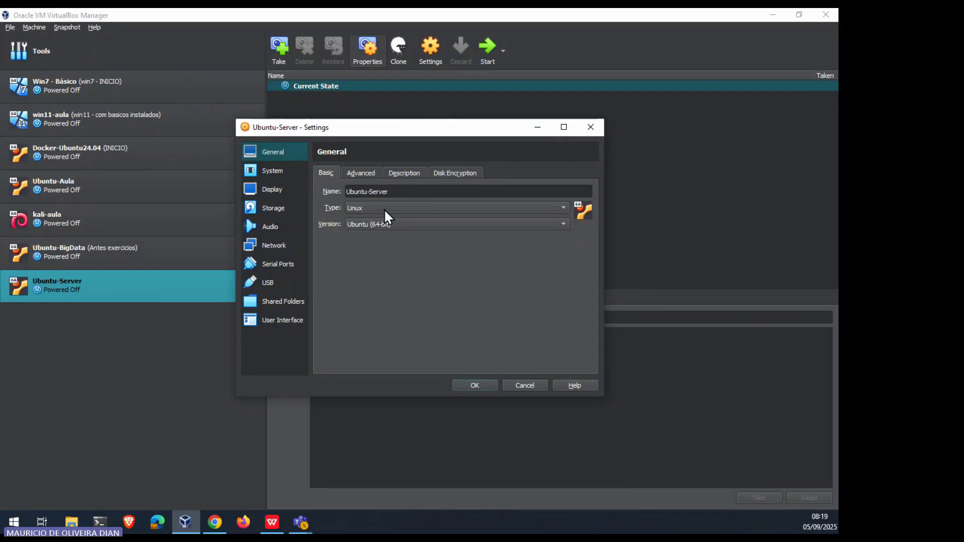
Step: Browse the System, Processor, Display, Storage, Audio, Serial Ports, USB and Shared Folders pages, ending on Network
left_click(281, 170)
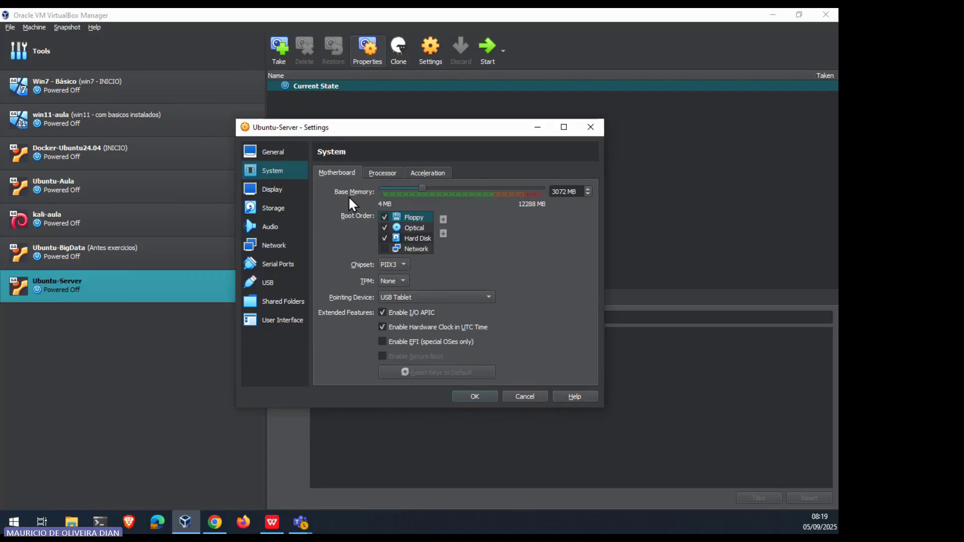
left_click(383, 173)
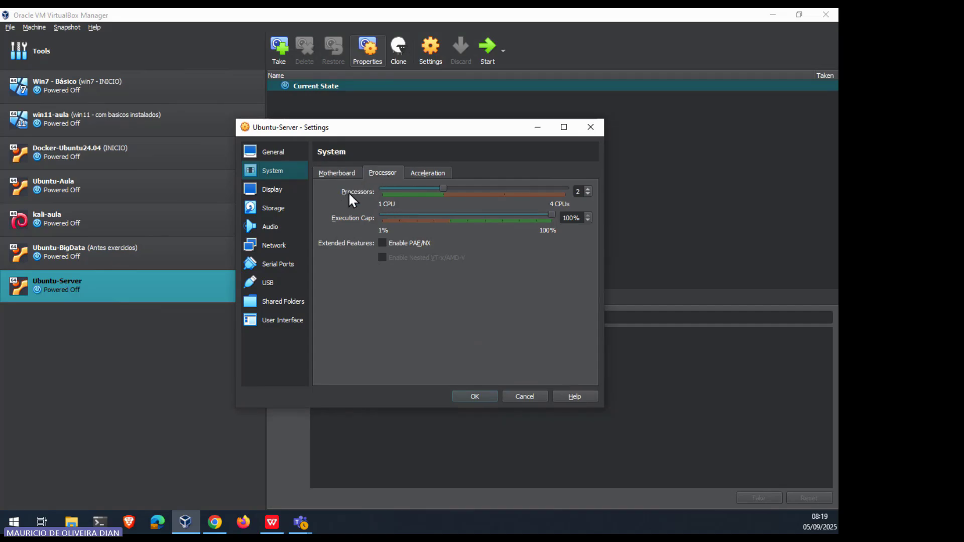
left_click(284, 191)
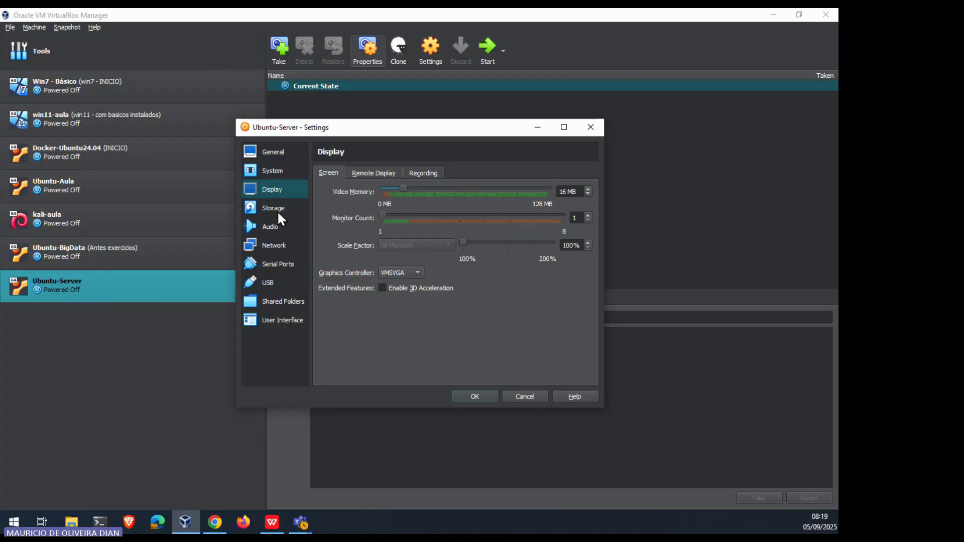
left_click(277, 209)
left_click(275, 226)
left_click(277, 244)
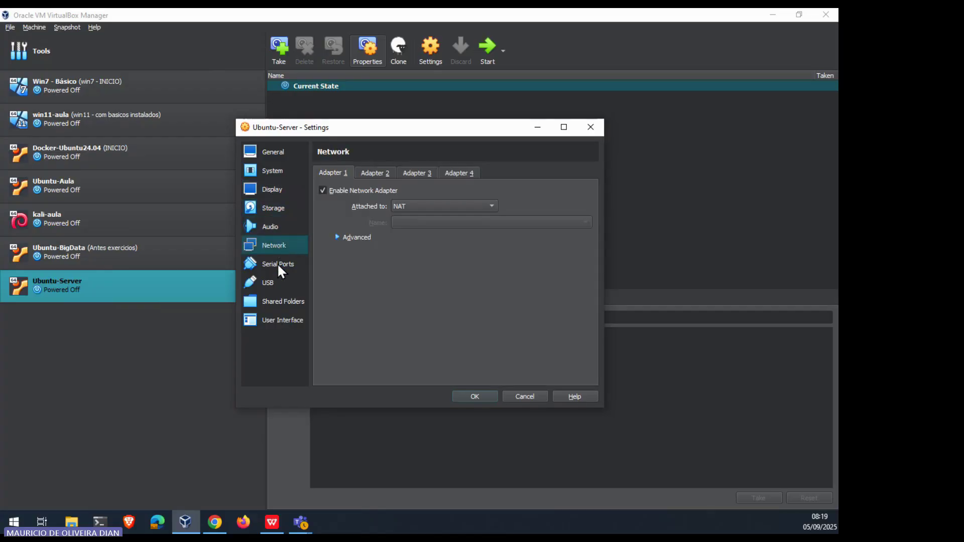
left_click(277, 263)
left_click(275, 283)
left_click(273, 300)
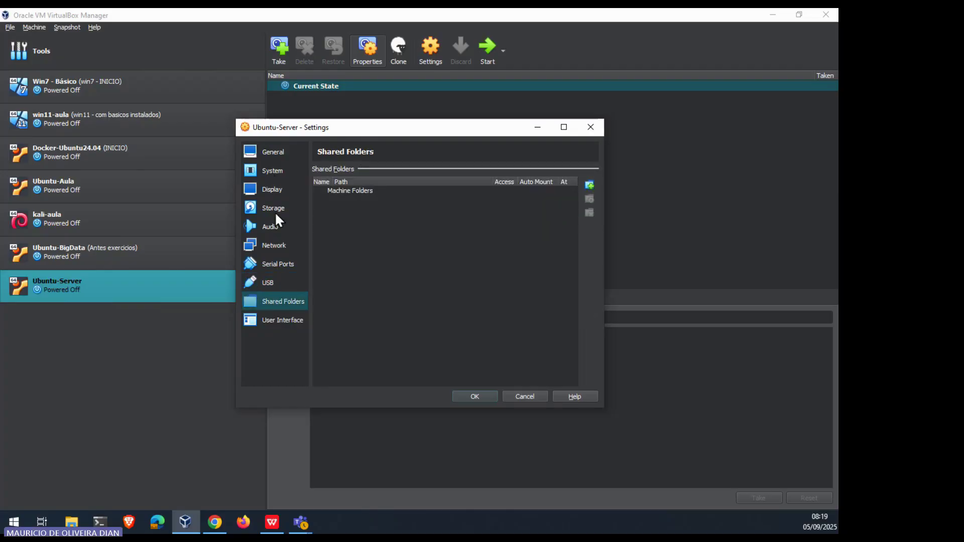
left_click(279, 244)
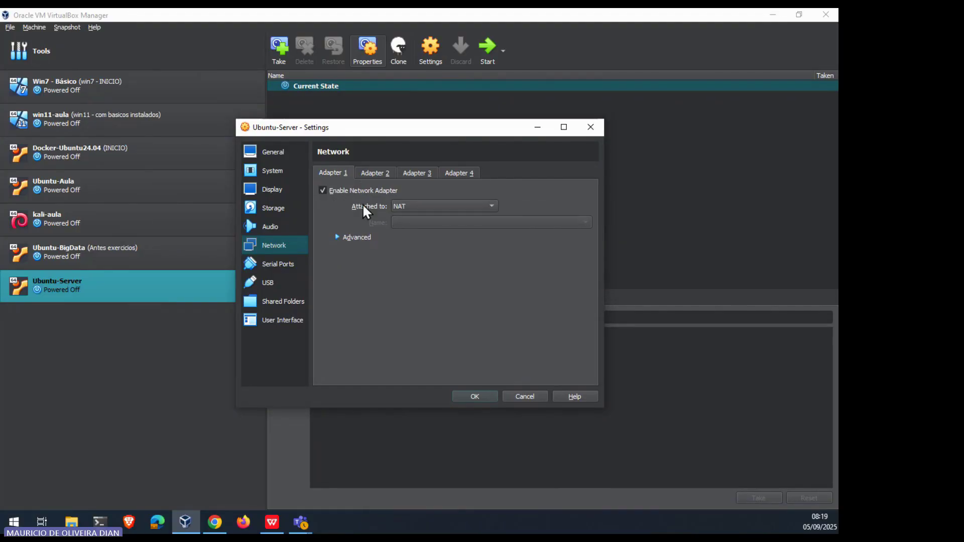
Step: Set Adapter 1 to Bridged Adapter on the Qualcomm Atheros QCA9377 Wireless Network Adapter
left_click(402, 207)
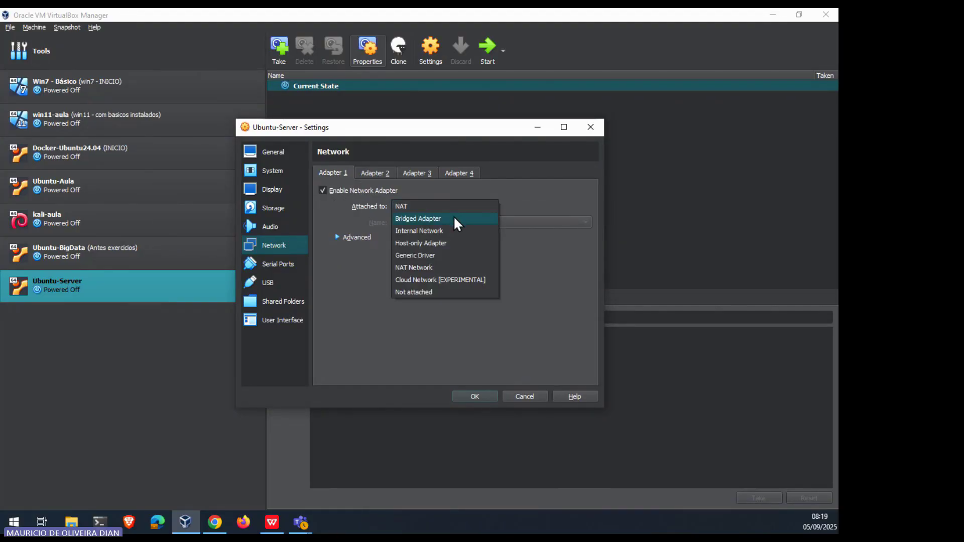
left_click(431, 218)
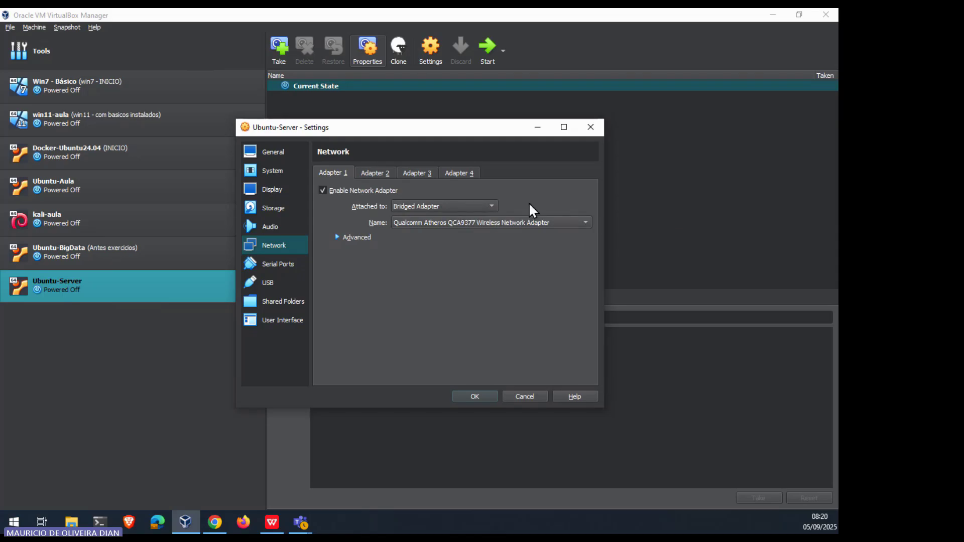
left_click(555, 222)
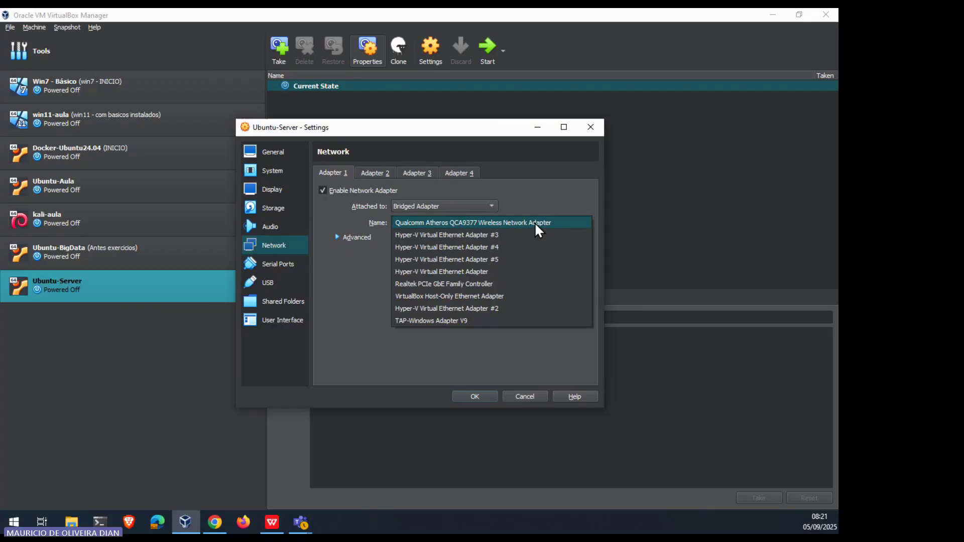
left_click(534, 222)
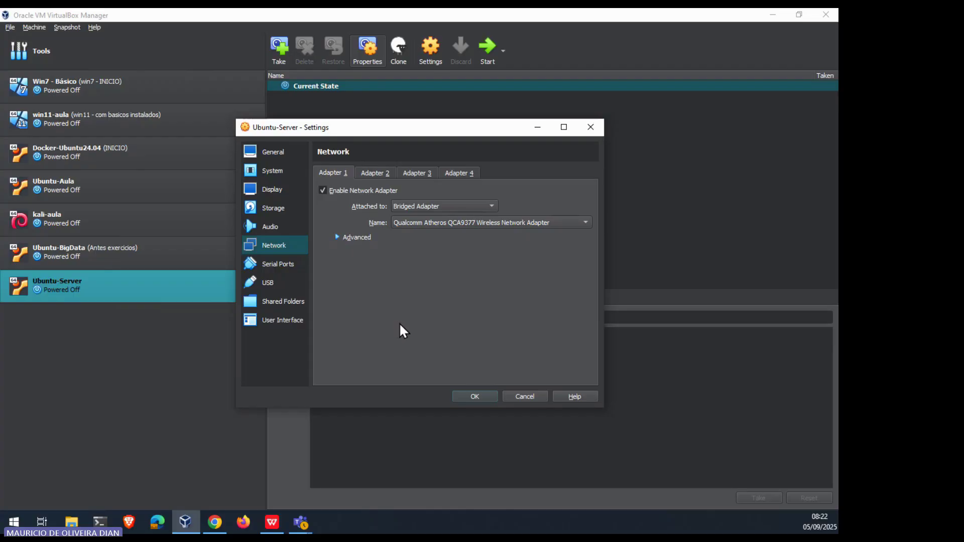
Step: Confirm the ubuntu-24.04 ISO is on the IDE controller, then save the settings with OK
left_click(279, 206)
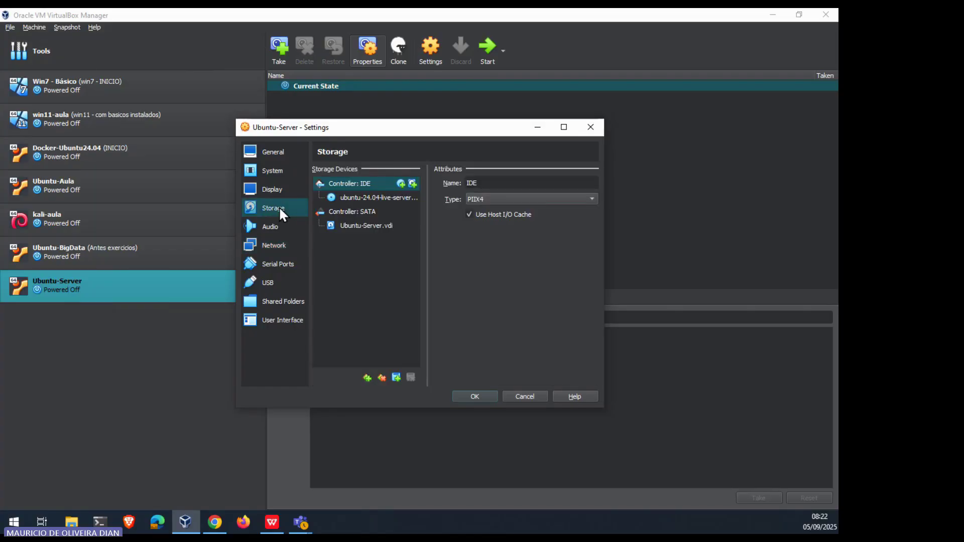
left_click(357, 197)
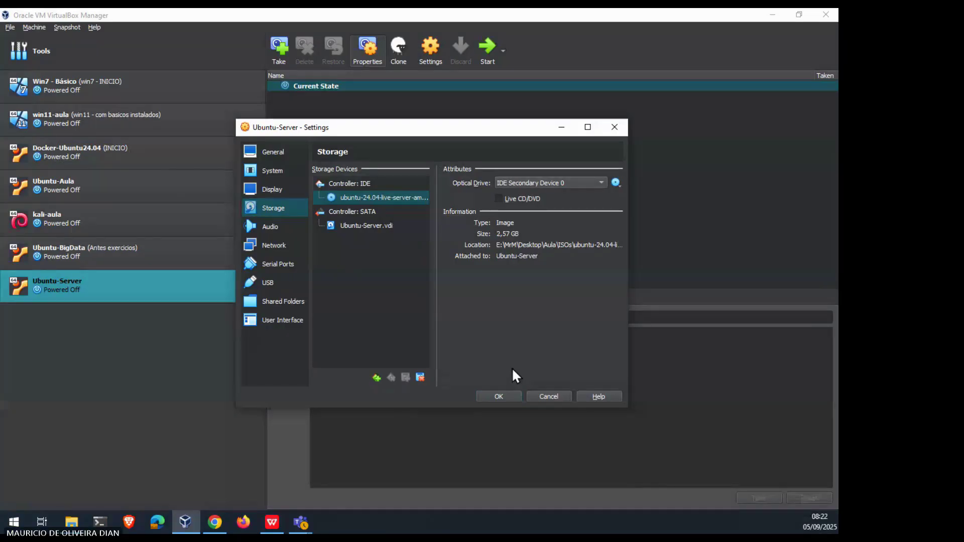
left_click(501, 394)
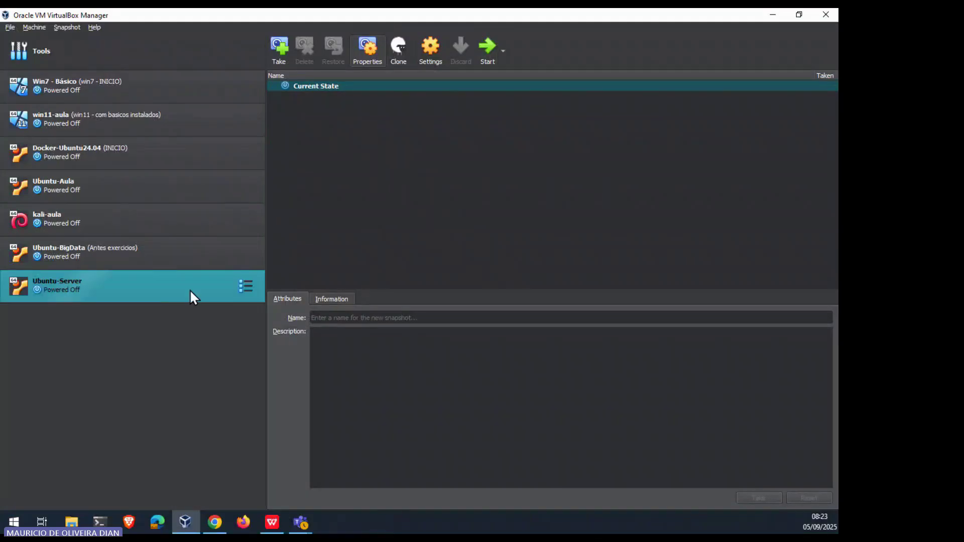
Step: Start Ubuntu-Server using Normal Start from its context menu
right_click(153, 288)
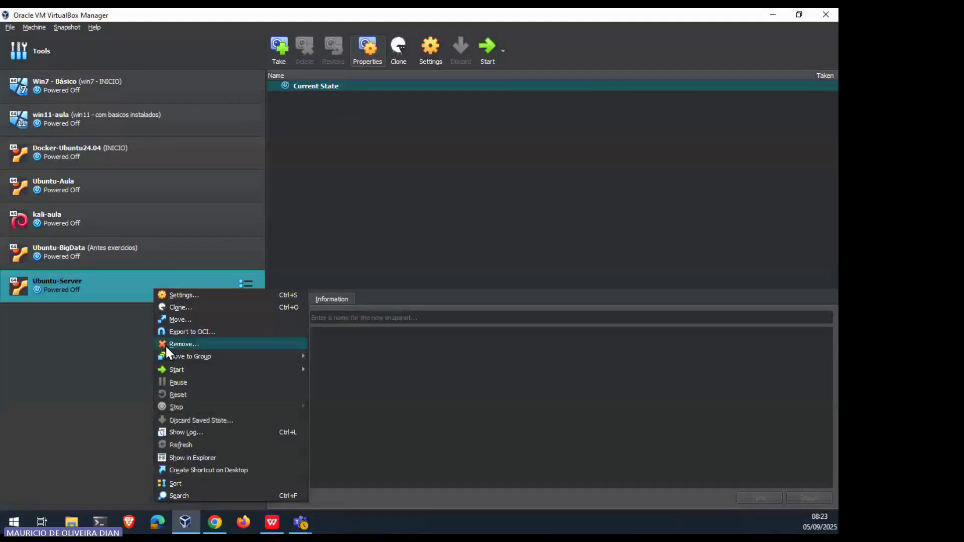
mouse_move(189, 369)
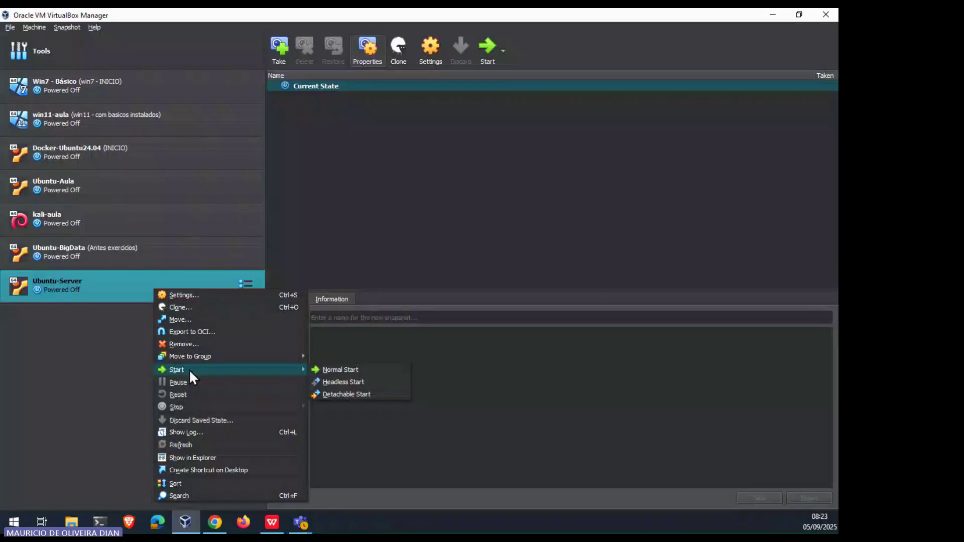
left_click(336, 369)
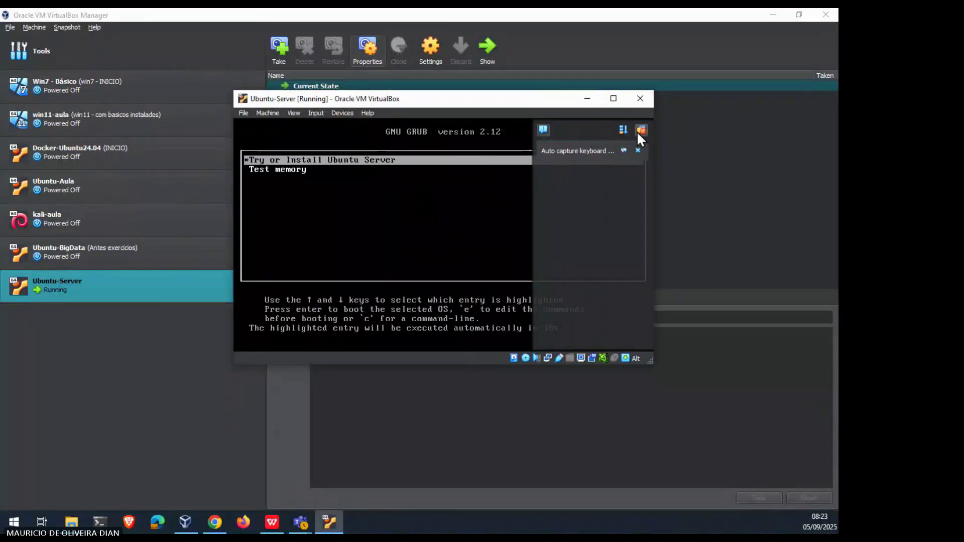
Step: Dismiss the auto-capture notice and boot the 'Try or Install Ubuntu Server' GRUB entry
left_click(638, 131)
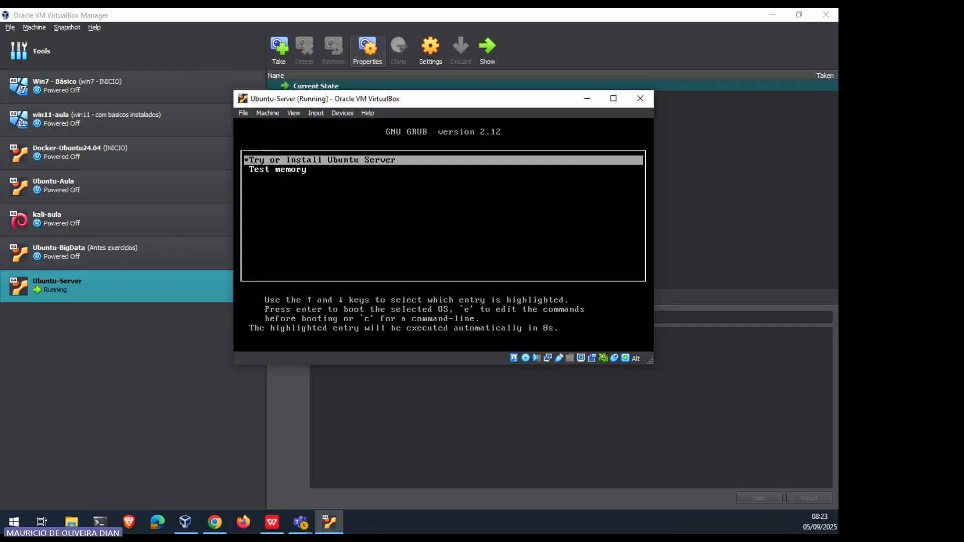
key("Return")
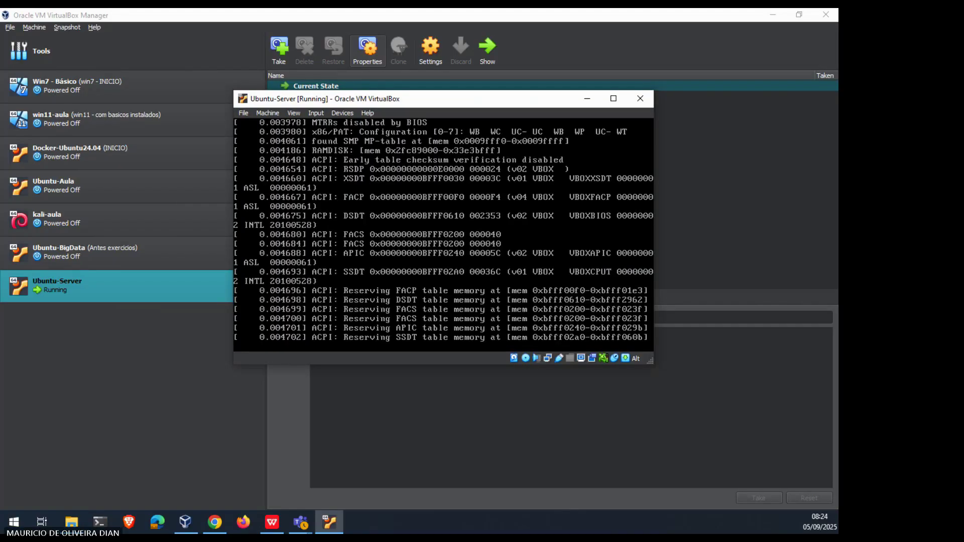
Step: Maximize the Ubuntu-Server VM window while the installer boots to language selection
left_click(613, 98)
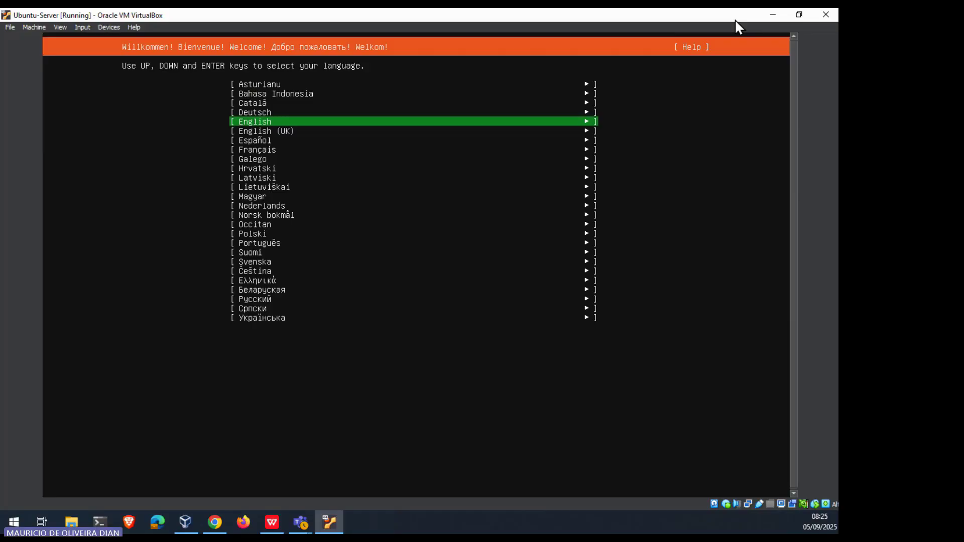
Step: Choose English (not English UK) as the installer language
key("Down")
key("Up")
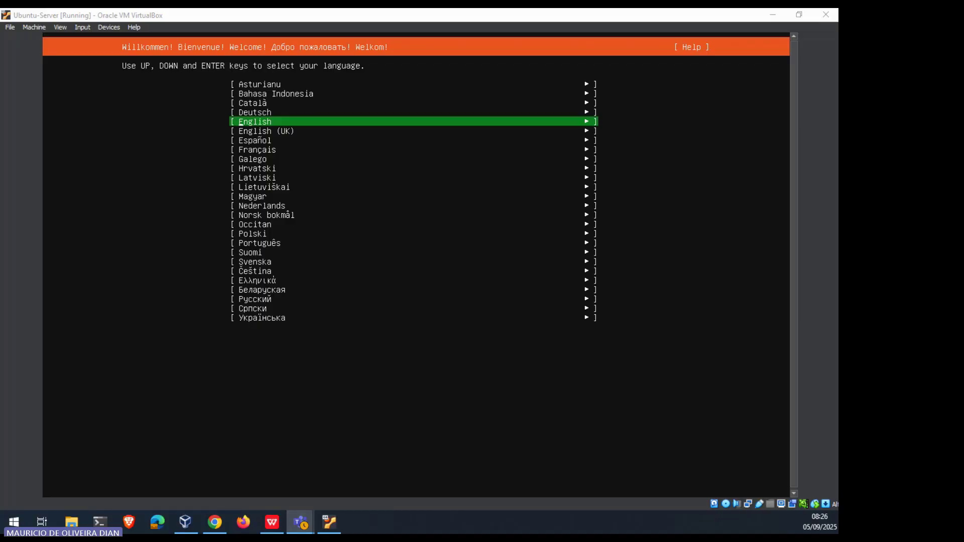
key("alt+Tab")
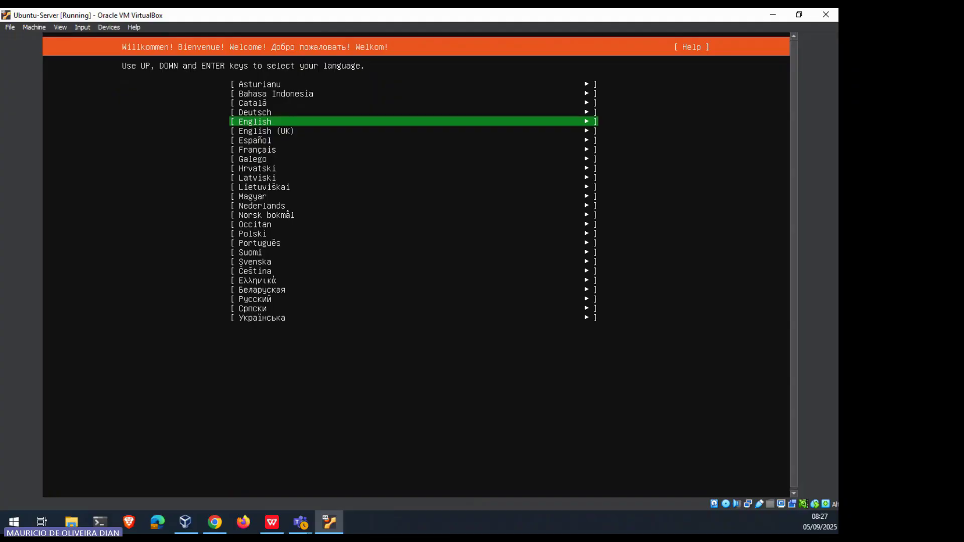
key("Return")
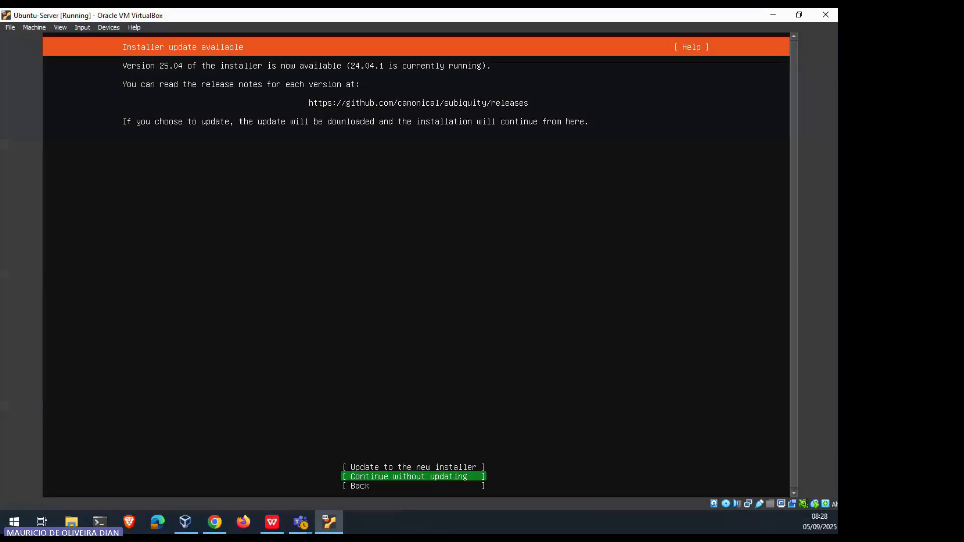
Step: Pick 'Continue without updating' to skip the installer update to 25.04
key("Return")
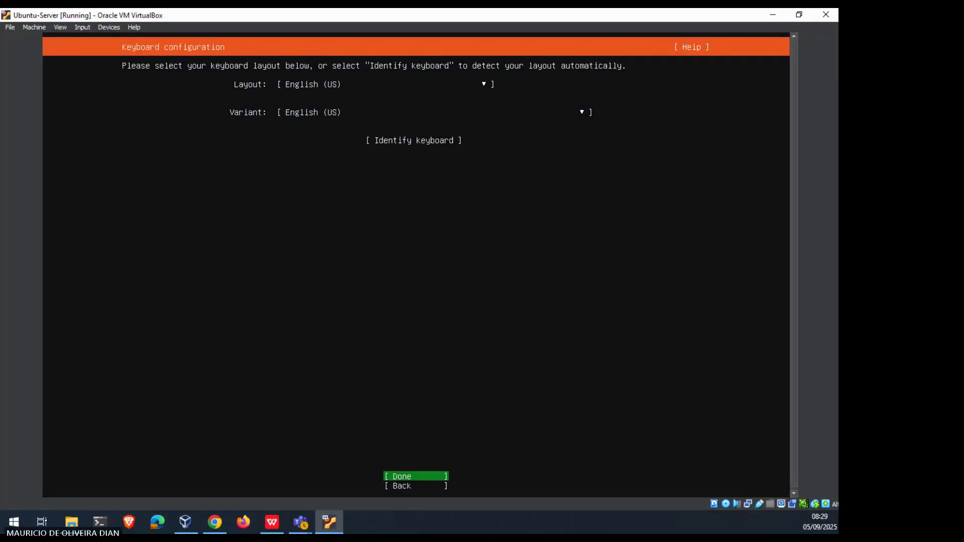
Step: Set the keyboard layout to Portuguese (Brazil) and confirm the keyboard configuration with Done
key("Tab")
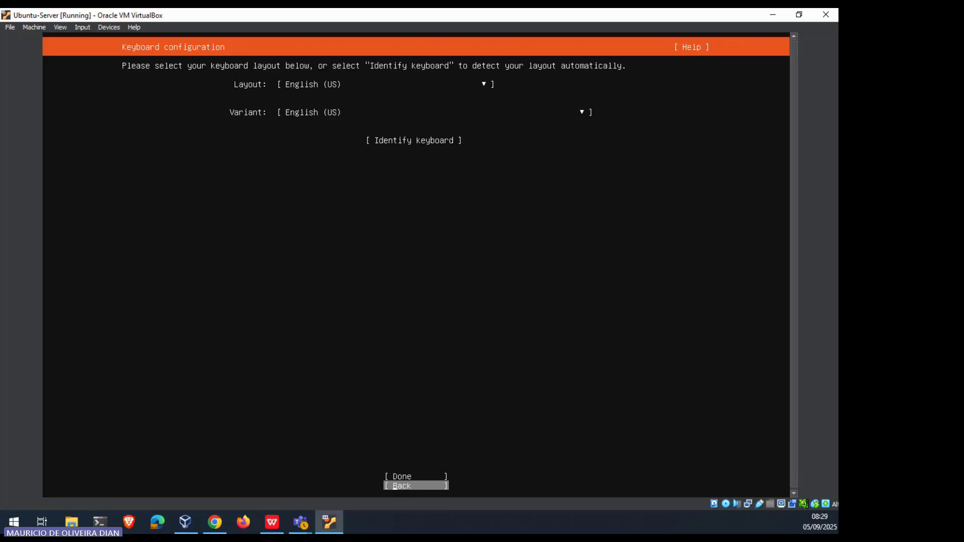
key("Tab")
key("Tab")
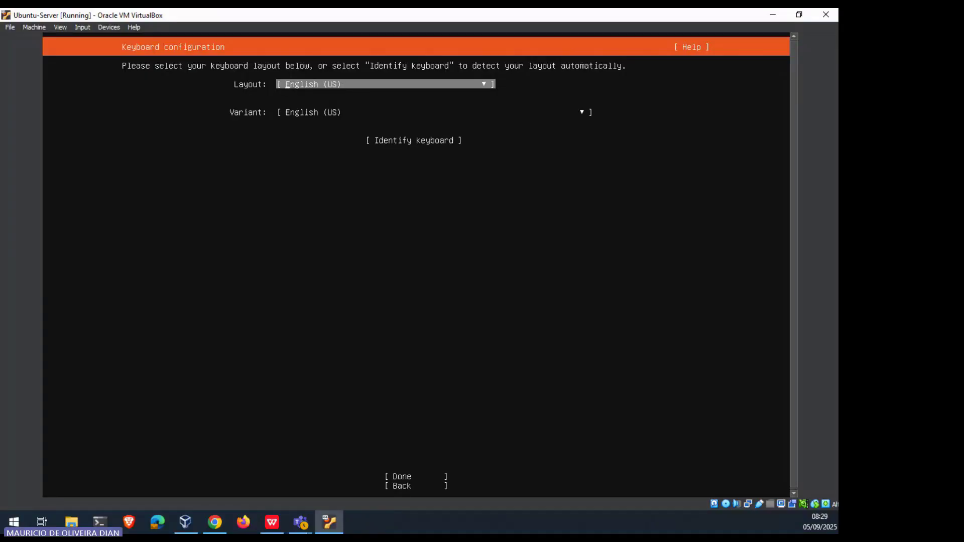
key("Return")
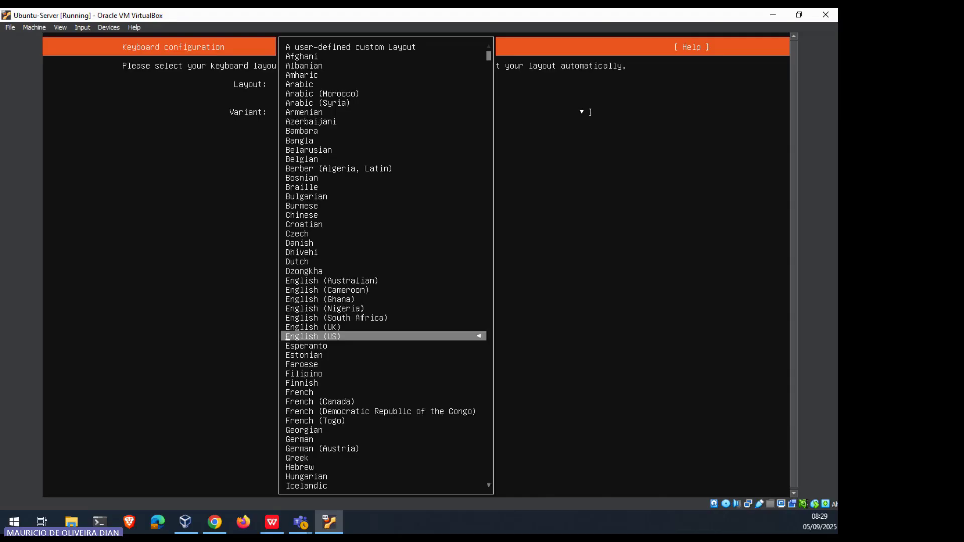
key("Down")
key("Down")
key("Down")
key("Down")
key("Down")
key("Down")
key("Down")
key("Down")
key("Down")
key("Down")
key("Down")
key("Down")
key("Down")
key("Down")
key("Down")
key("Down")
key("Down")
key("Down")
key("Down")
key("Down")
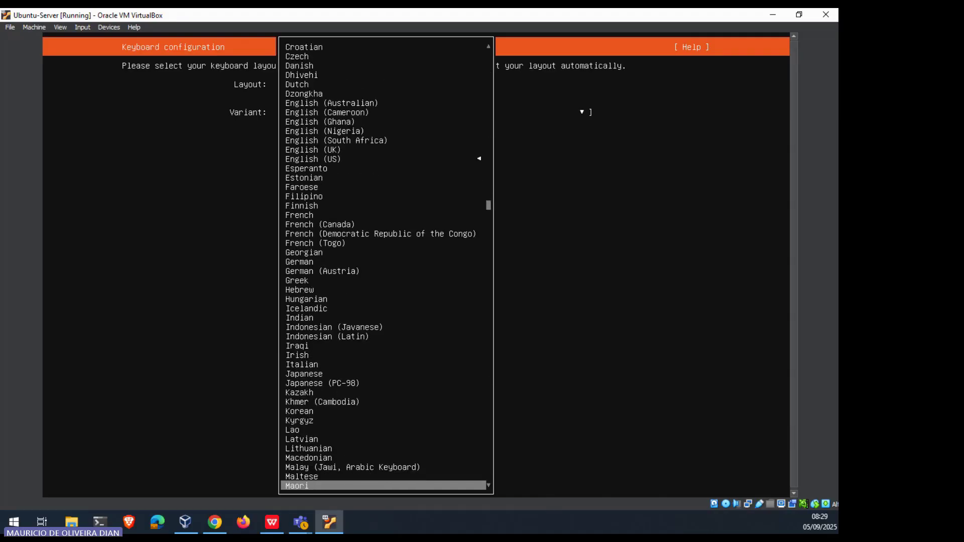
key("Down")
key("Down")
key("Down")
key("Down")
key("Down")
key("Down")
key("Down")
key("Down")
key("Down")
key("Down")
key("Down")
key("Down")
key("Down")
key("Down")
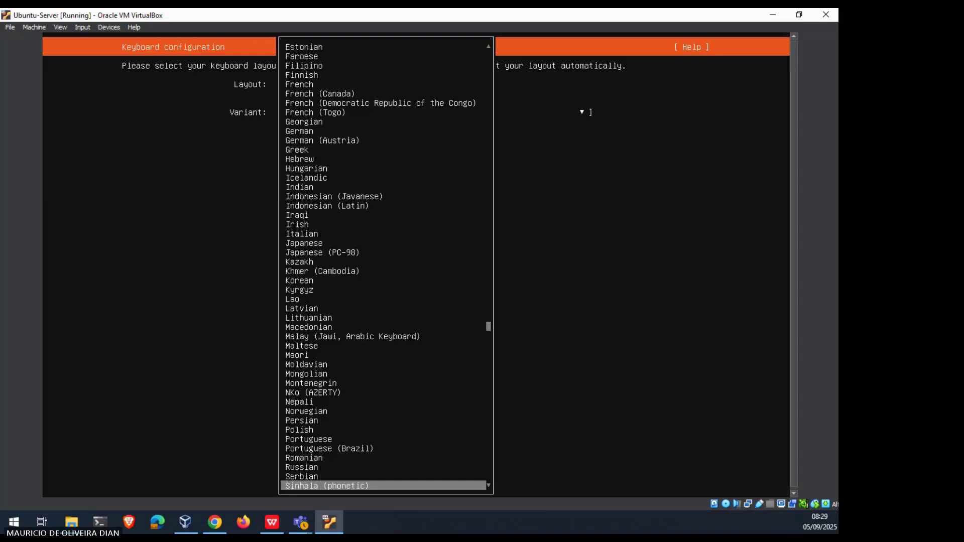
key("Up")
key("Up")
key("Up")
key("Up")
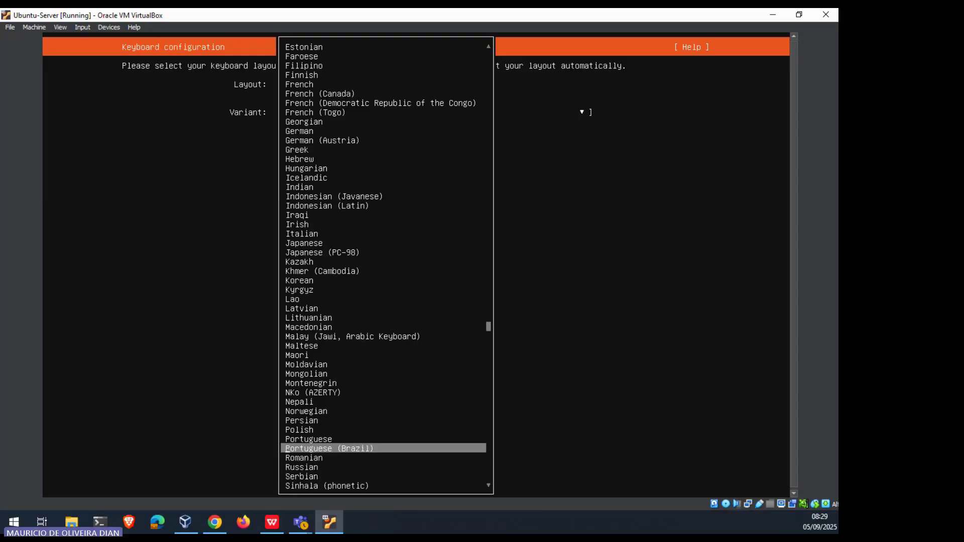
key("Return")
key("Down")
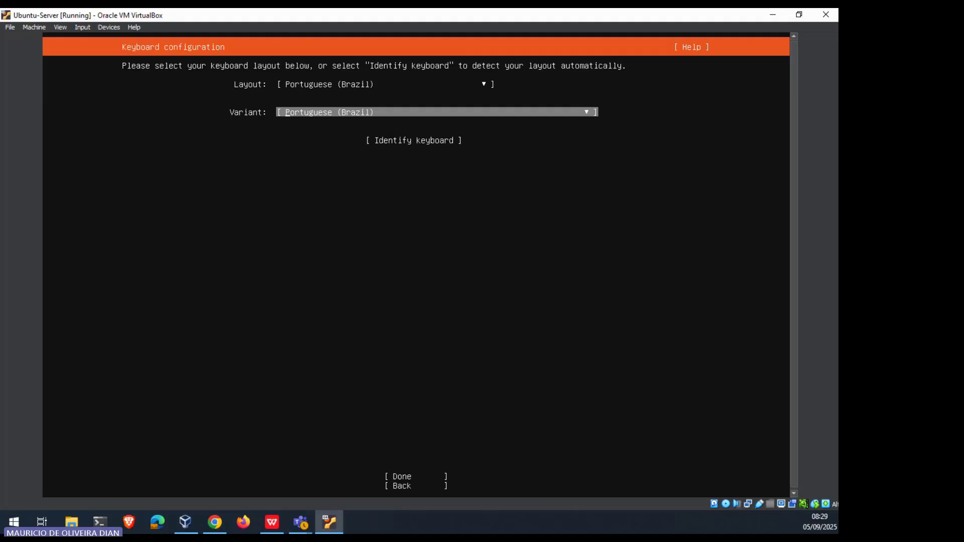
key("Down")
key("Down")
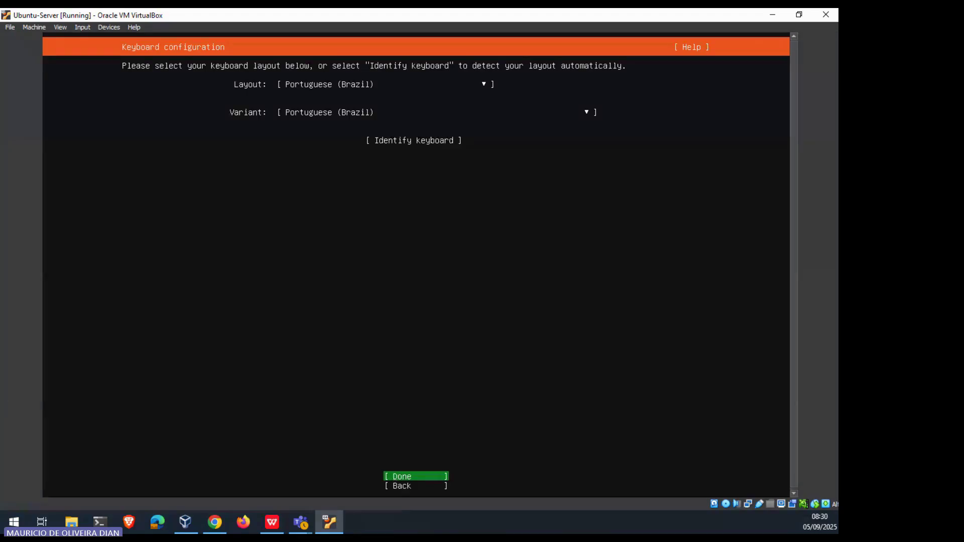
key("Return")
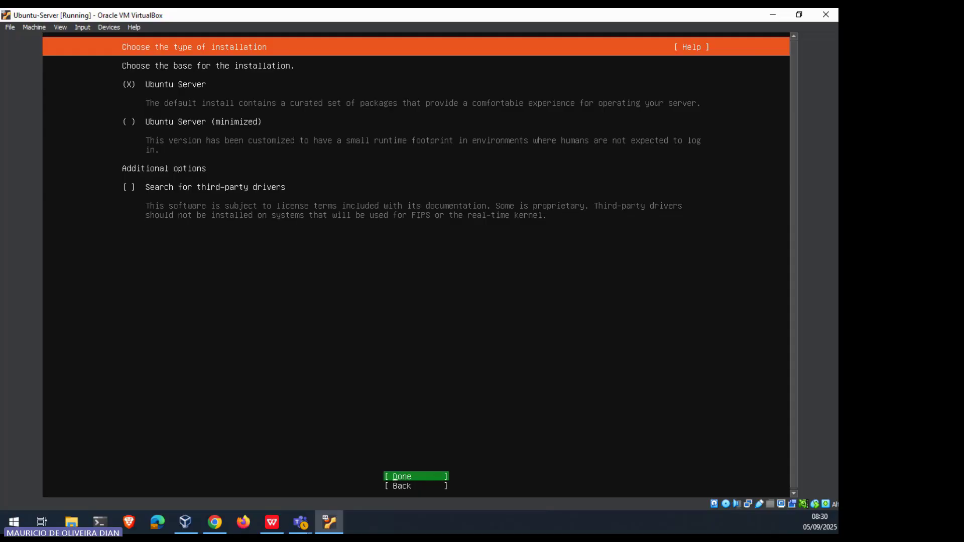
Step: Keep the standard Ubuntu Server installation type and the default DHCPv4 network on enp0s3
key("Return")
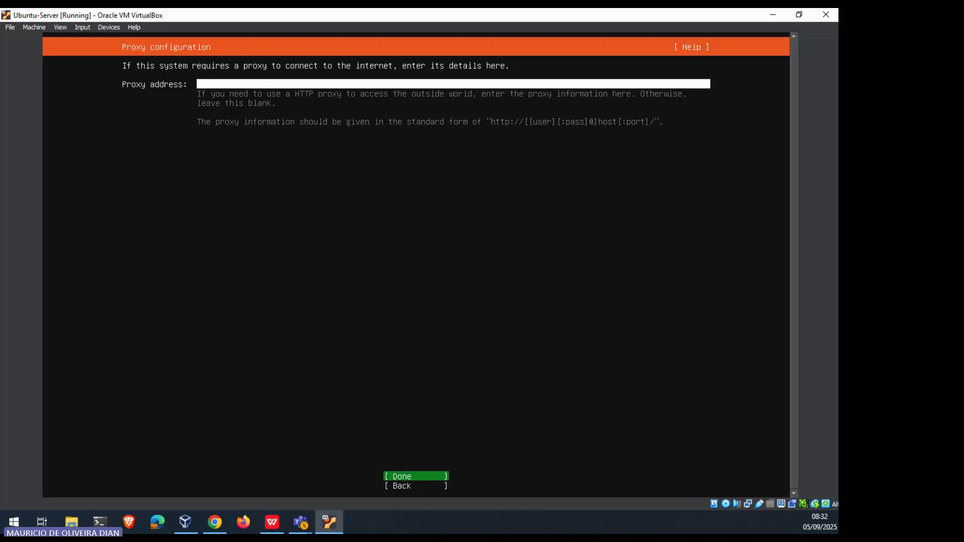
Step: Leave the proxy address blank and accept the tested br.archive.ubuntu.com mirror
key("Return")
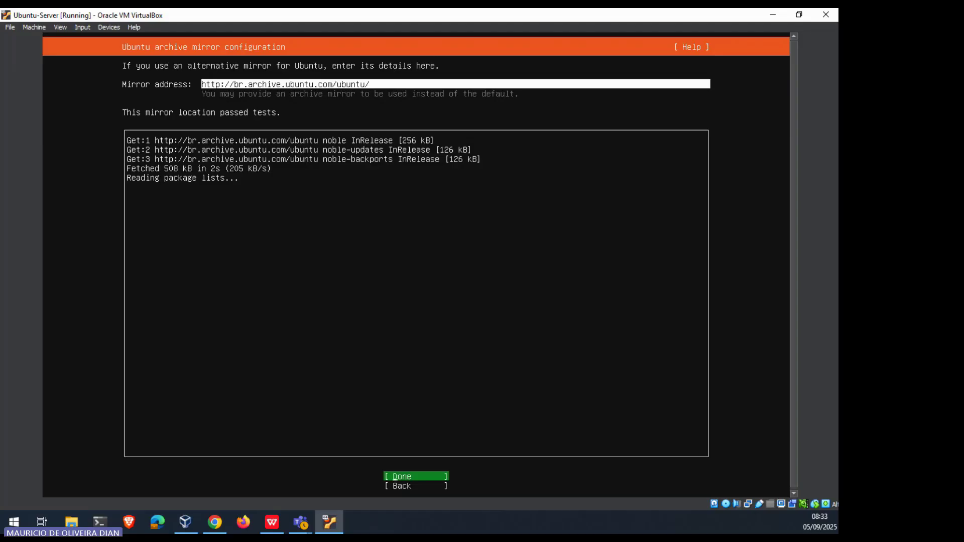
key("Return")
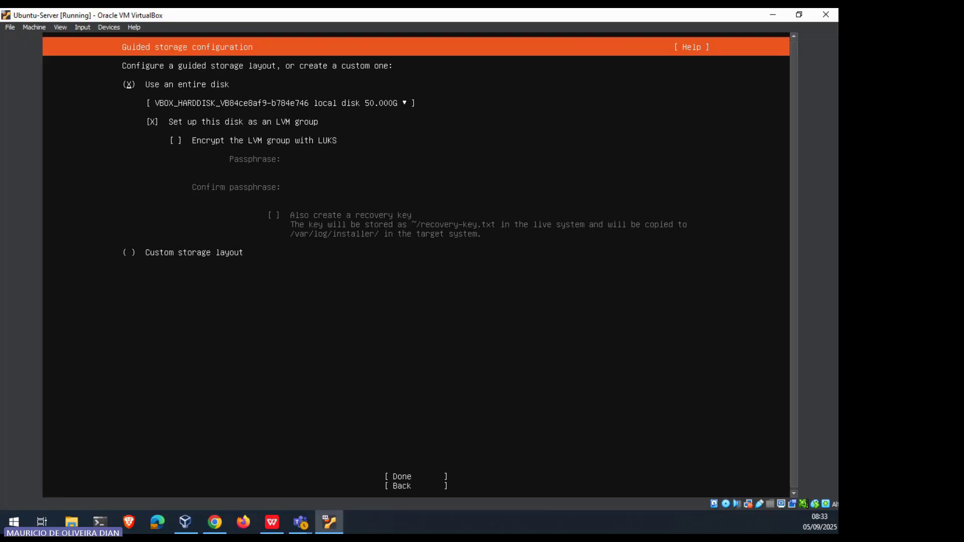
Step: Install onto the entire 50 GB disk with LVM and confirm the destructive format
key("Tab")
key("Return")
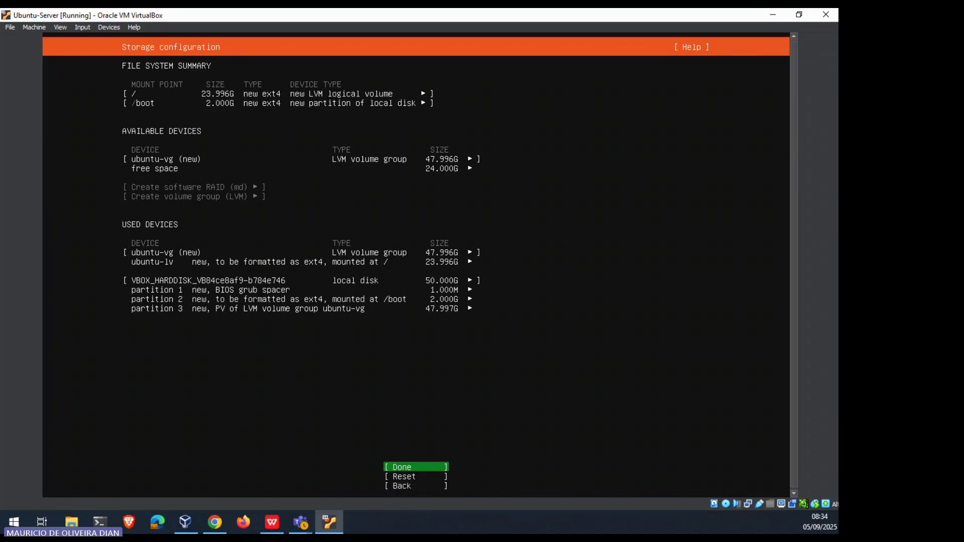
key("Return")
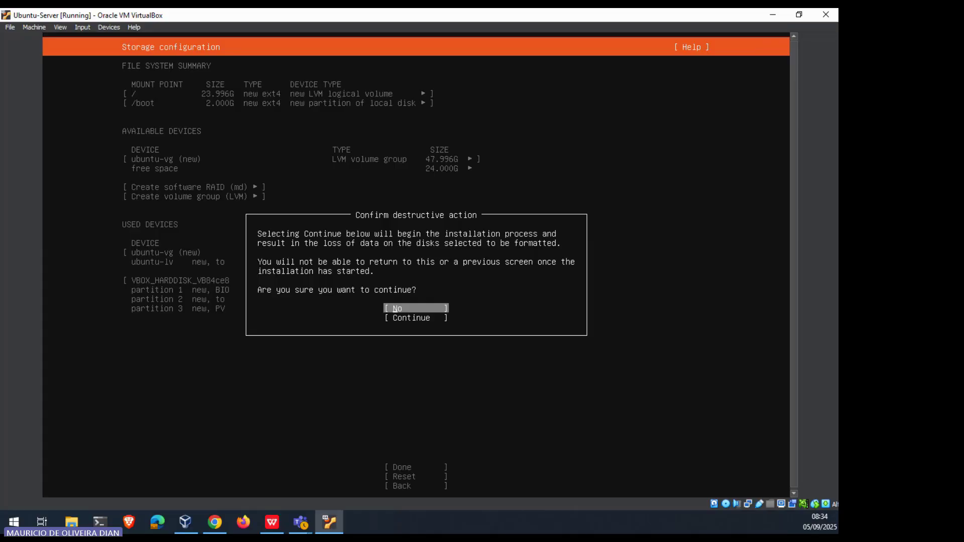
key("Down")
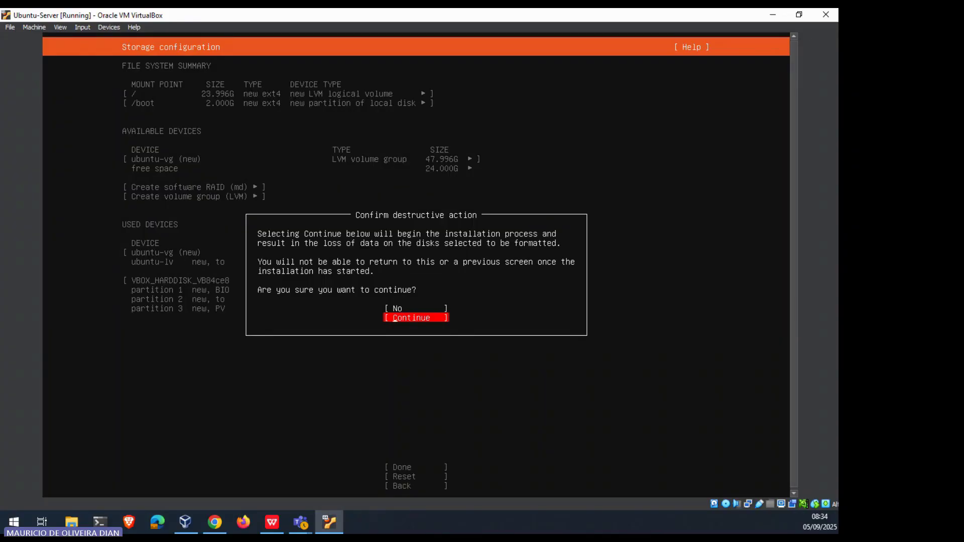
key("Return")
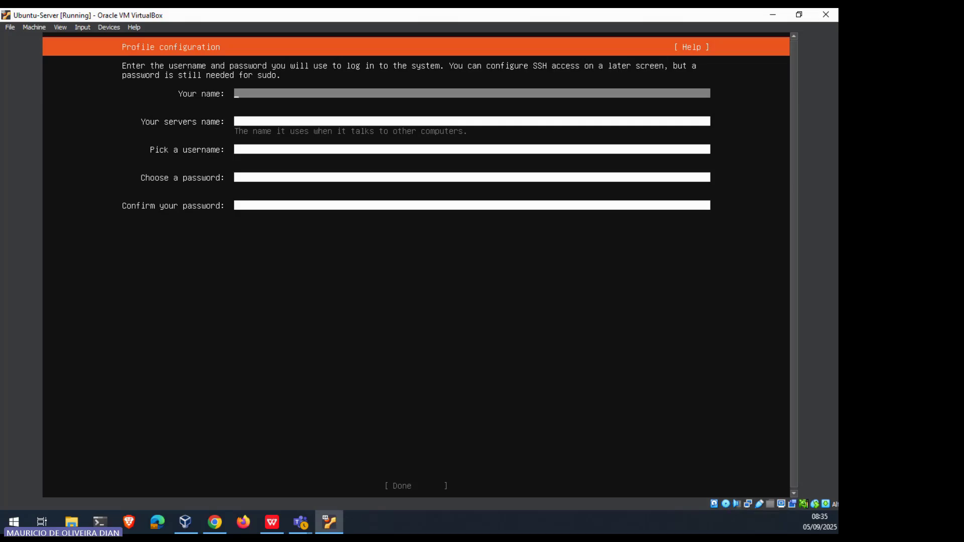
Step: Fill in the profile with a name, server name ubuntu-server, a username and confirmed password
type("ubuntu")
key("Tab")
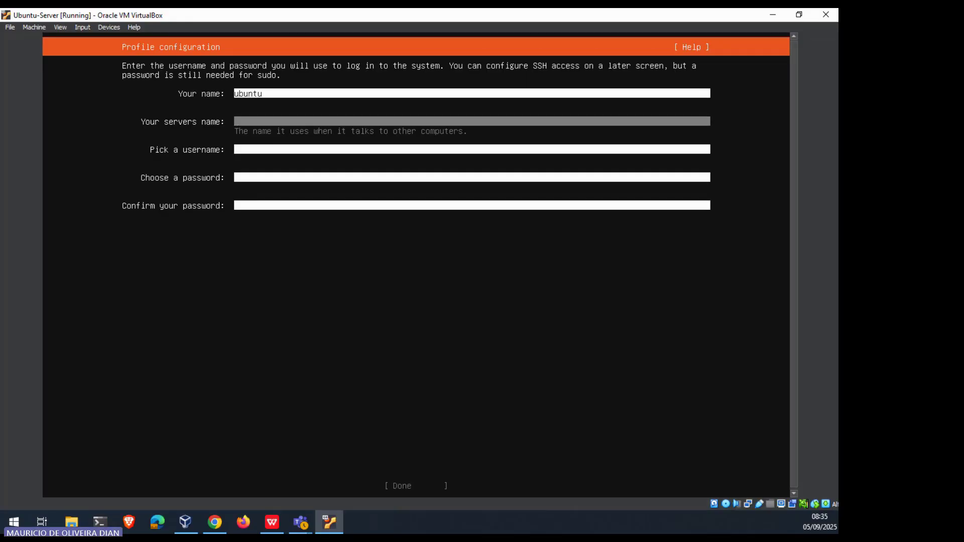
type("ubuntu-server")
key("Tab")
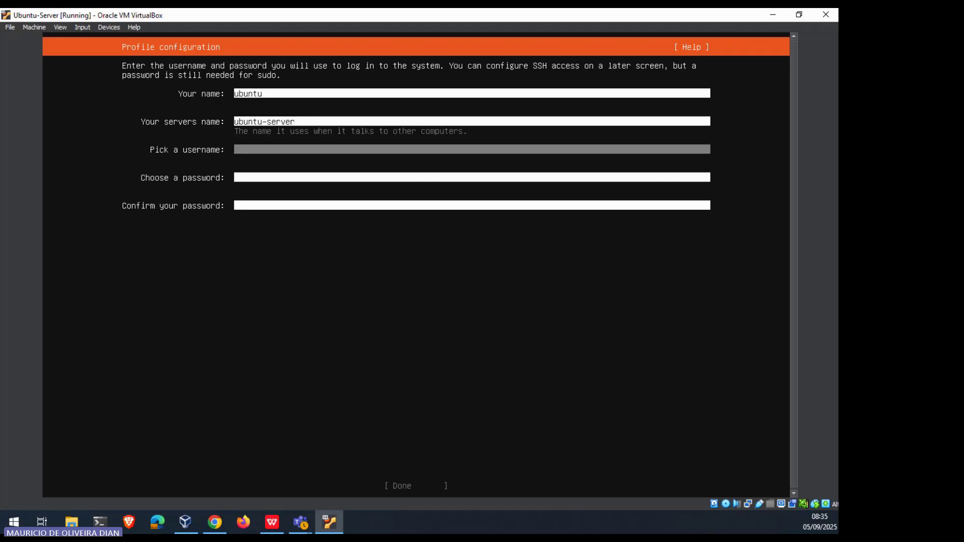
type("ubuntu")
key("Tab")
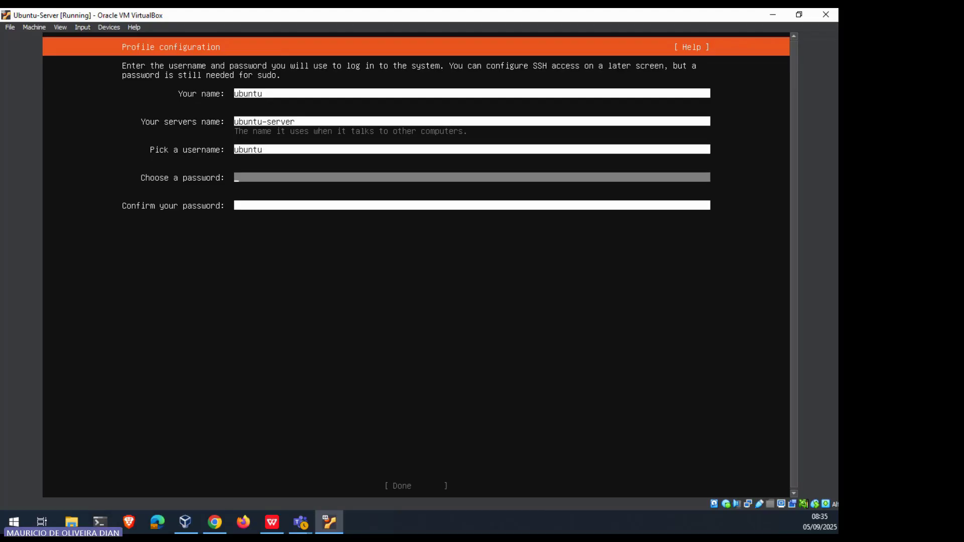
type("ubuntu")
key("Tab")
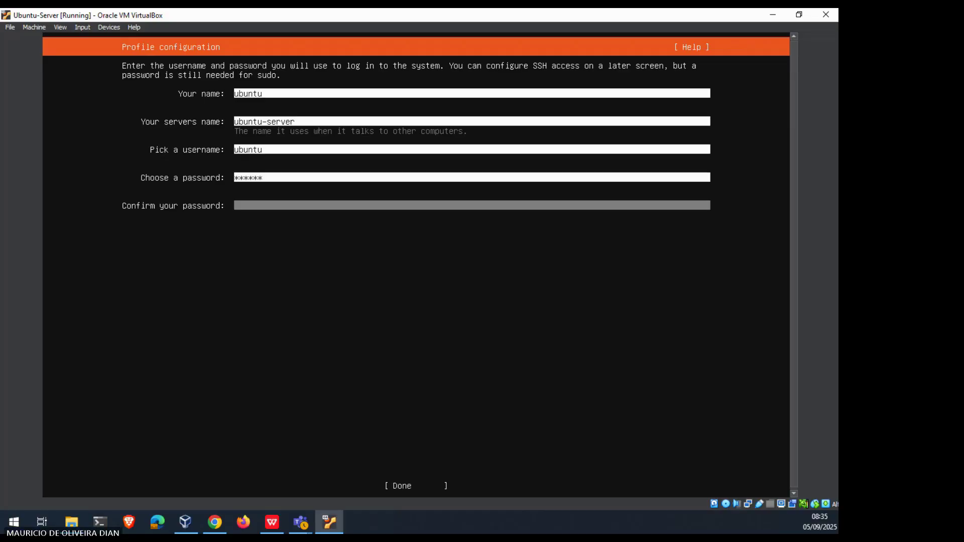
type("ubuntu")
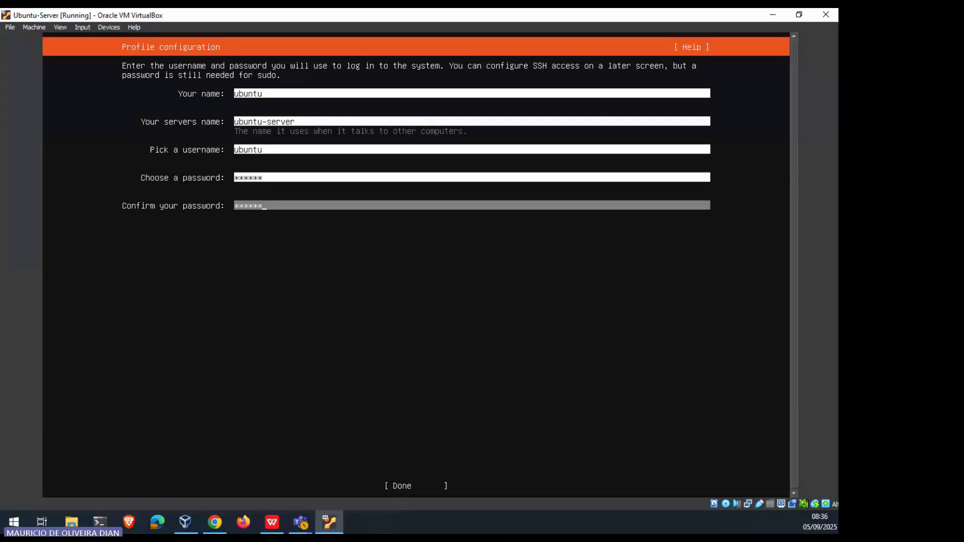
key("Tab")
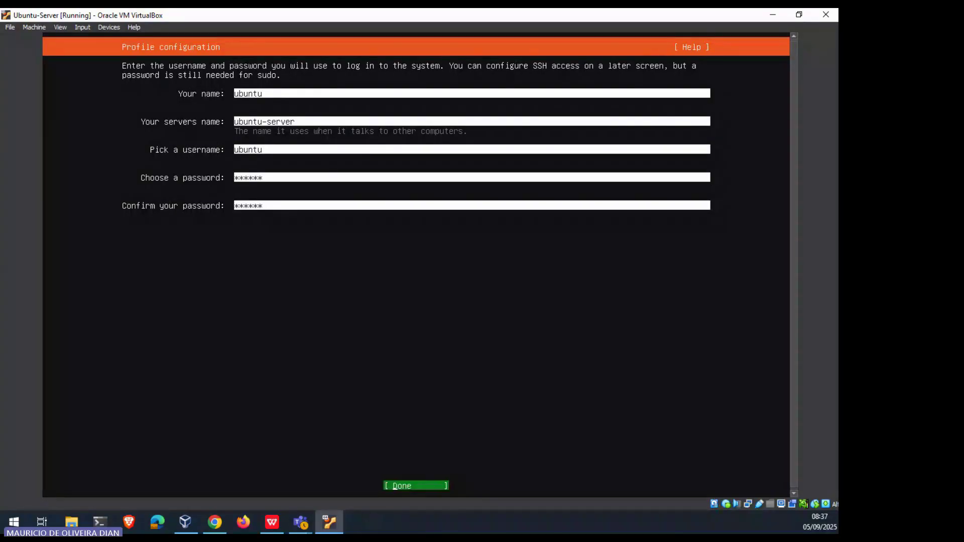
key("Return")
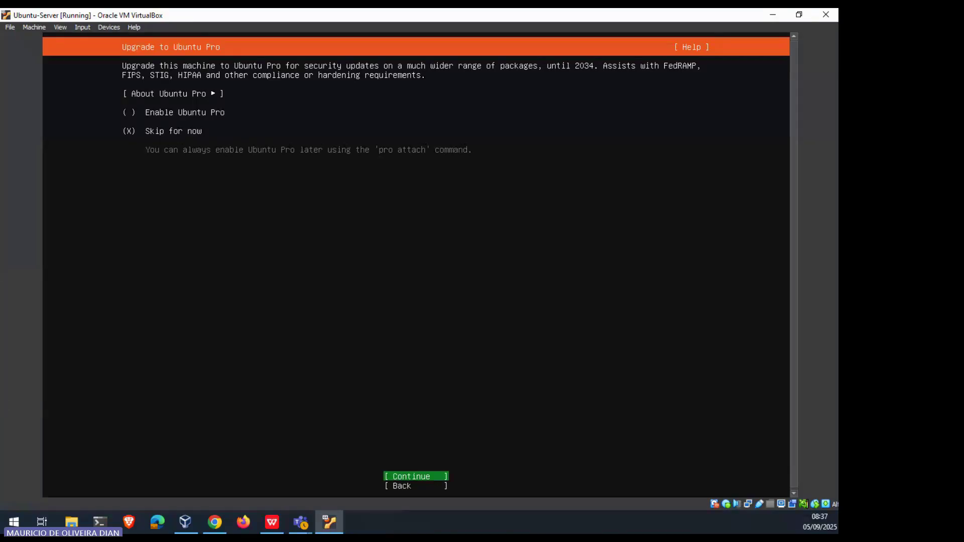
Step: Continue with 'Skip for now' selected on the Ubuntu Pro screen
key("Return")
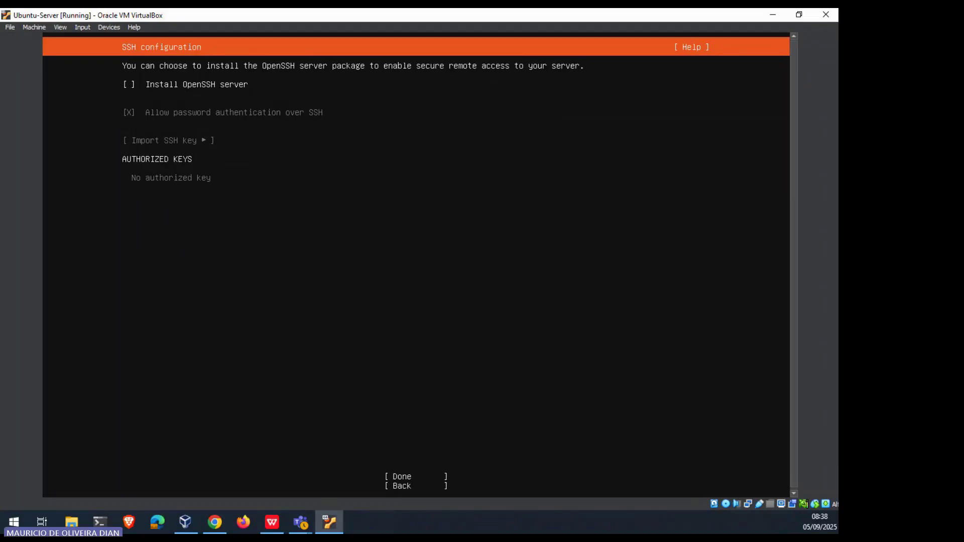
Step: Check 'Install OpenSSH server' and confirm the SSH settings
key("space")
key("Tab")
key("Tab")
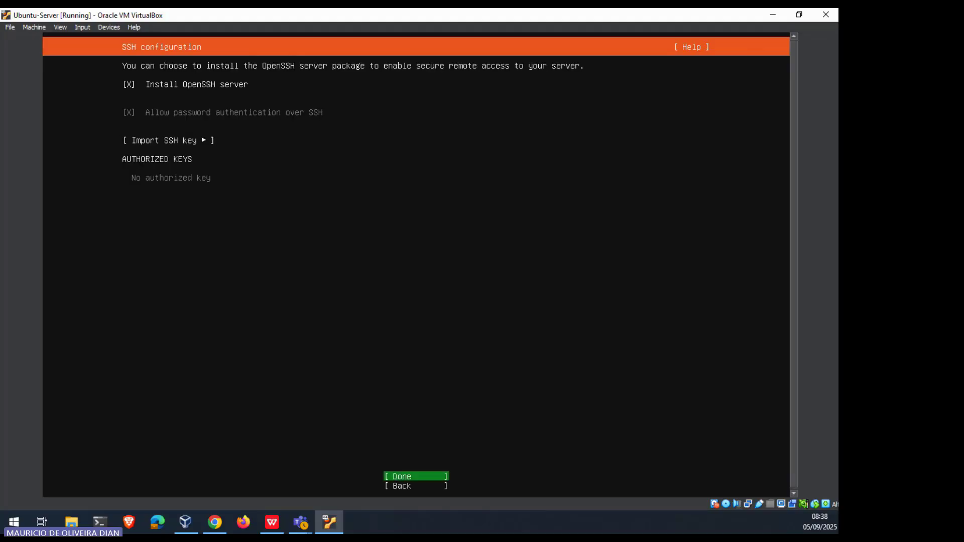
key("Return")
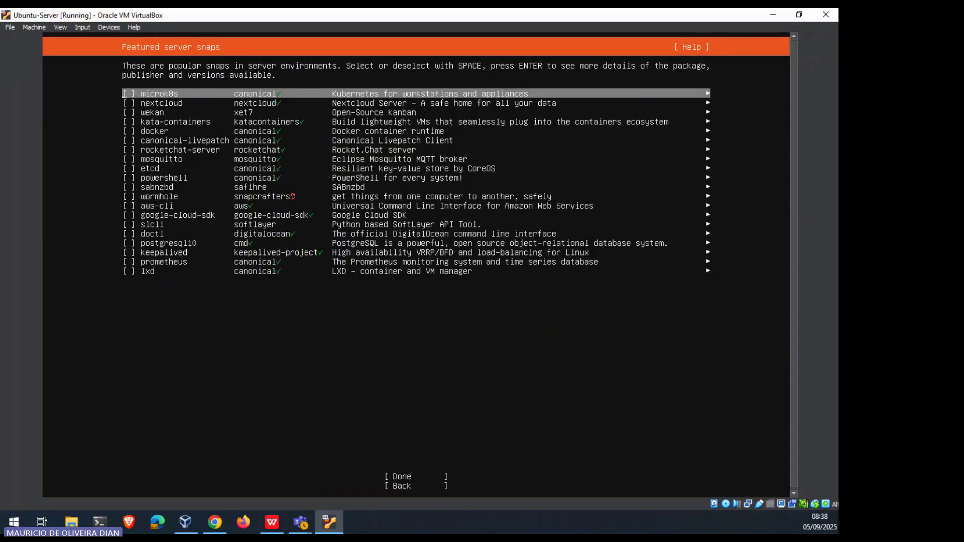
Step: Finish the Featured server snaps screen with no snaps selected and let installation complete
key("Tab")
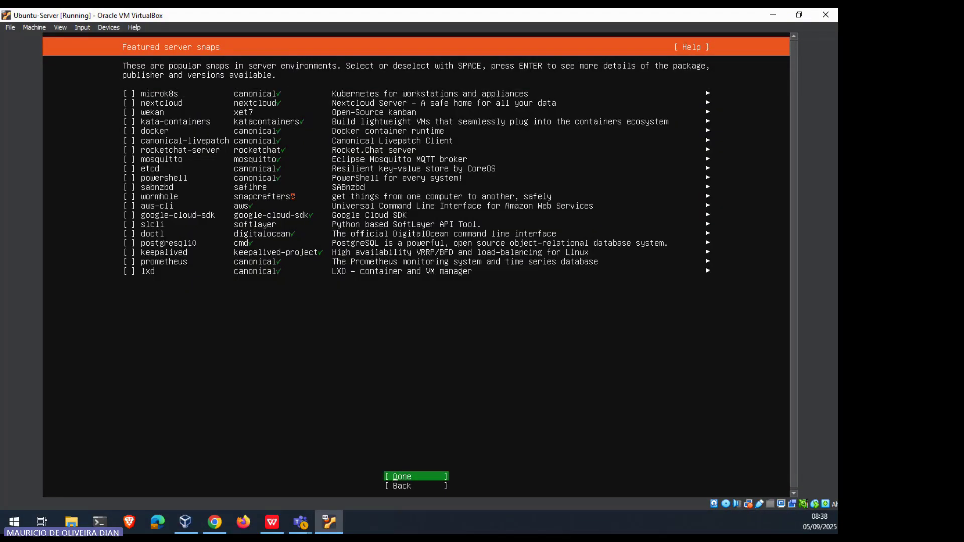
key("Return")
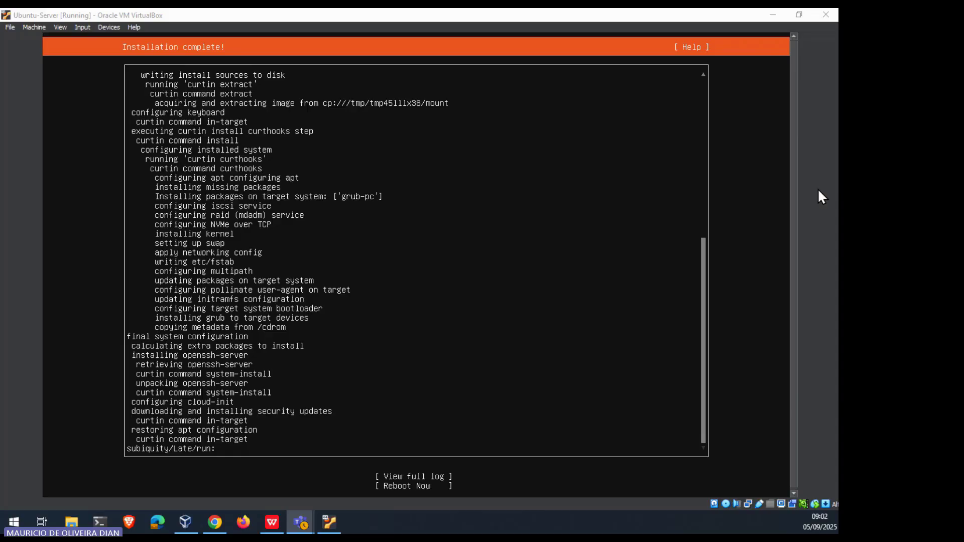
Step: Choose Reboot Now from the finished installer in the VM window
left_click(791, 194)
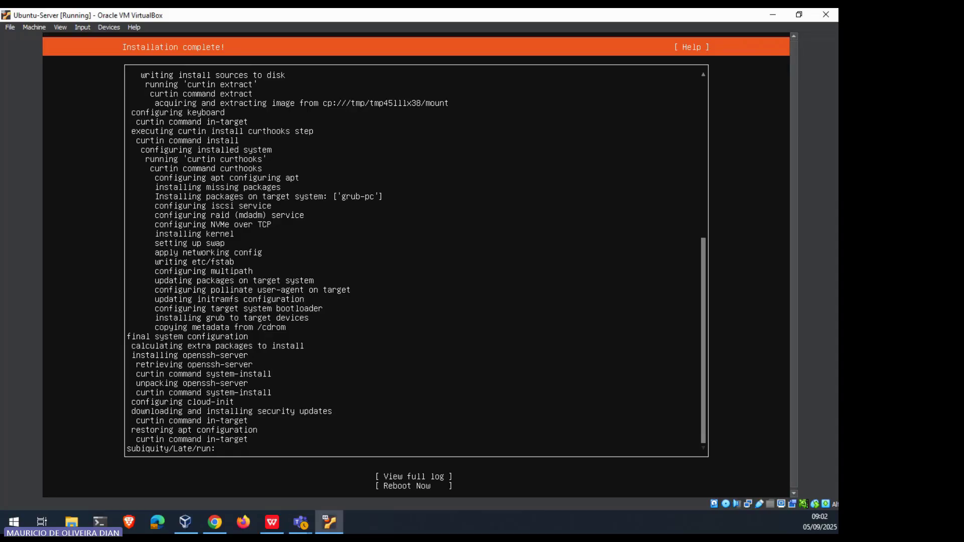
key("Tab")
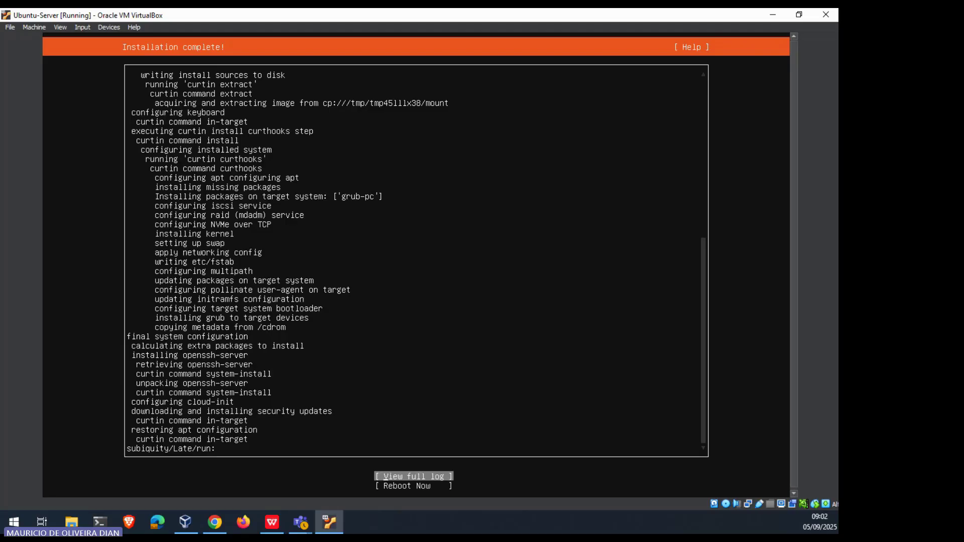
key("Down")
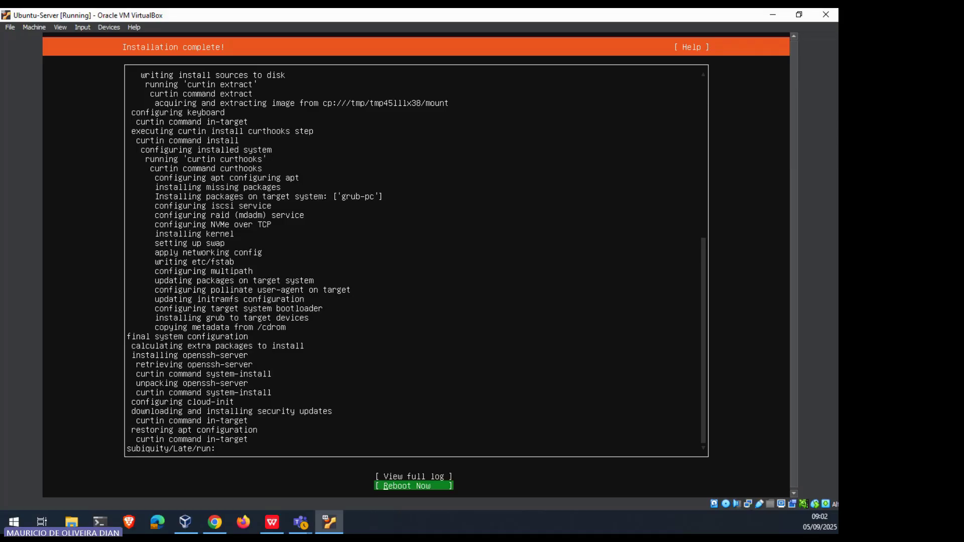
key("Return")
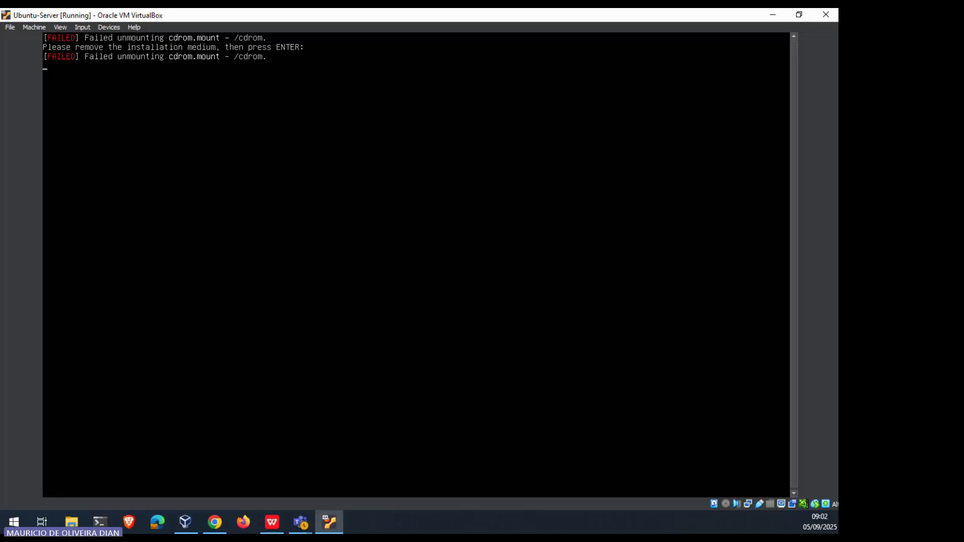
Step: Remove the install disk via Devices > Optical Drives, then continue booting to the login prompt
left_click(110, 28)
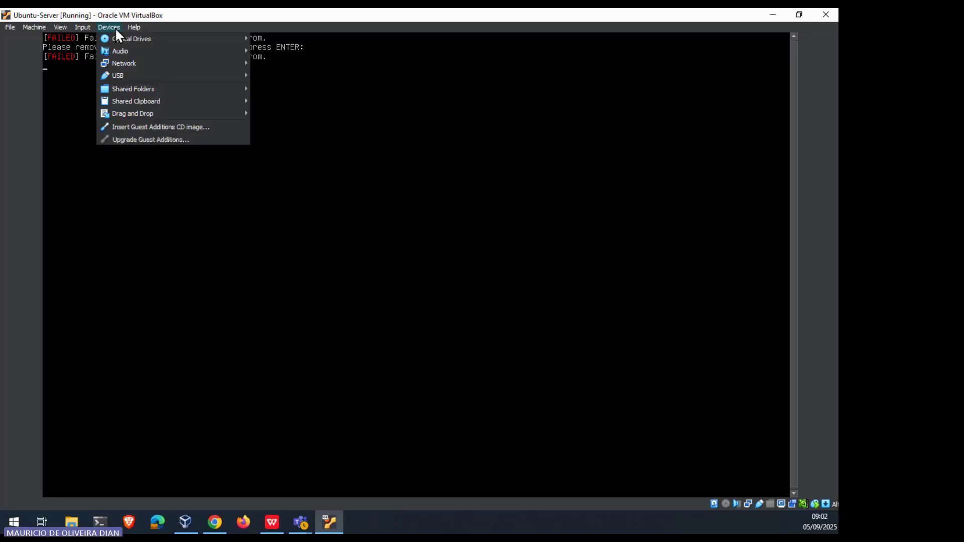
mouse_move(137, 37)
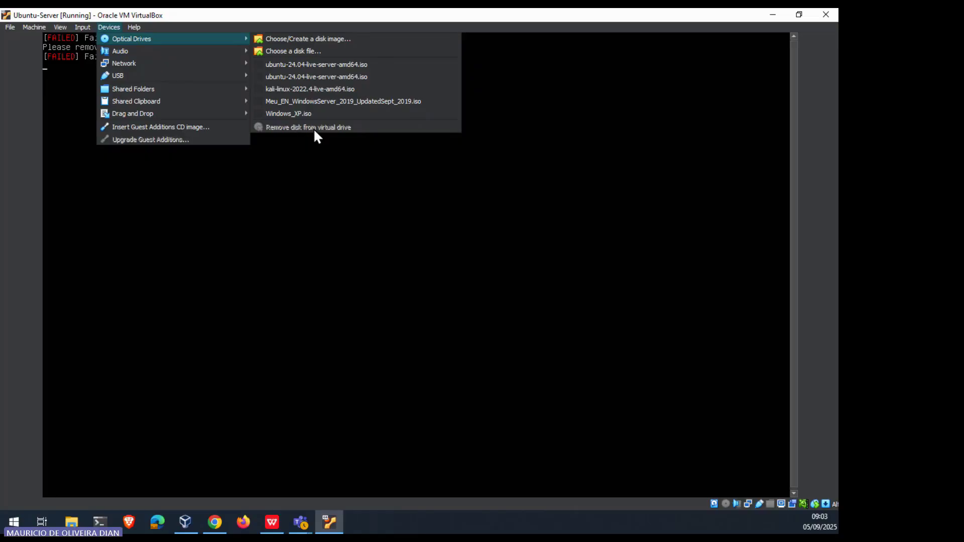
left_click(327, 186)
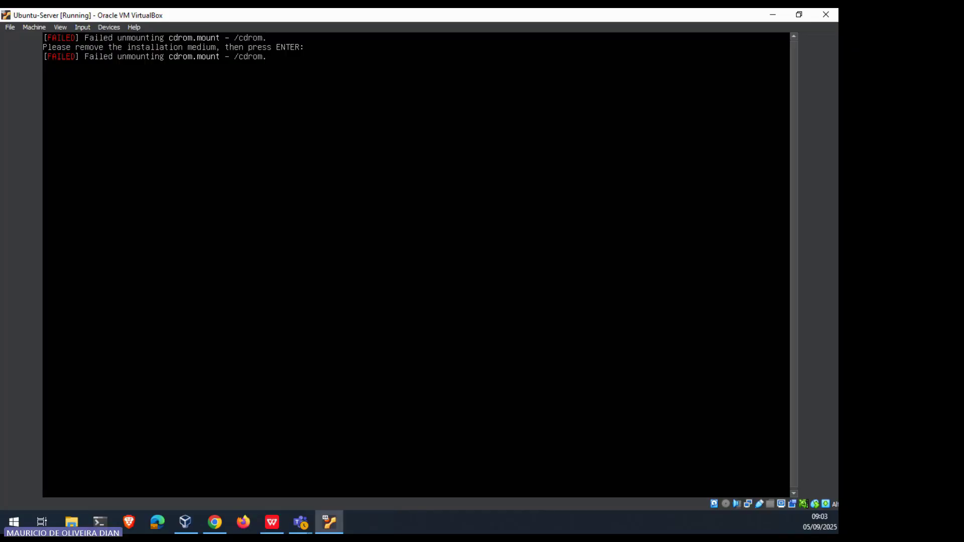
key("Return")
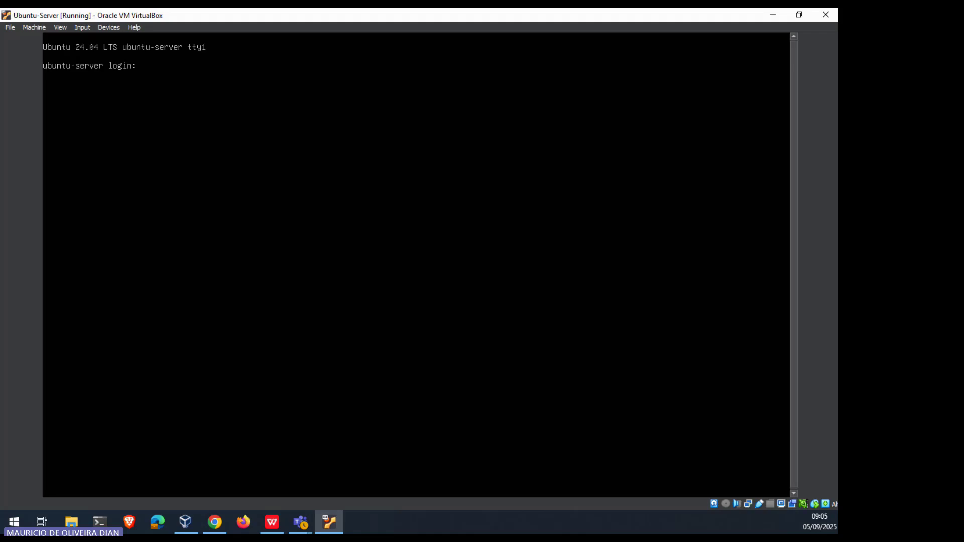
Step: Enter the setup account's username at the ubuntu-server tty1 login prompt
type("ubuntu")
key("Return")
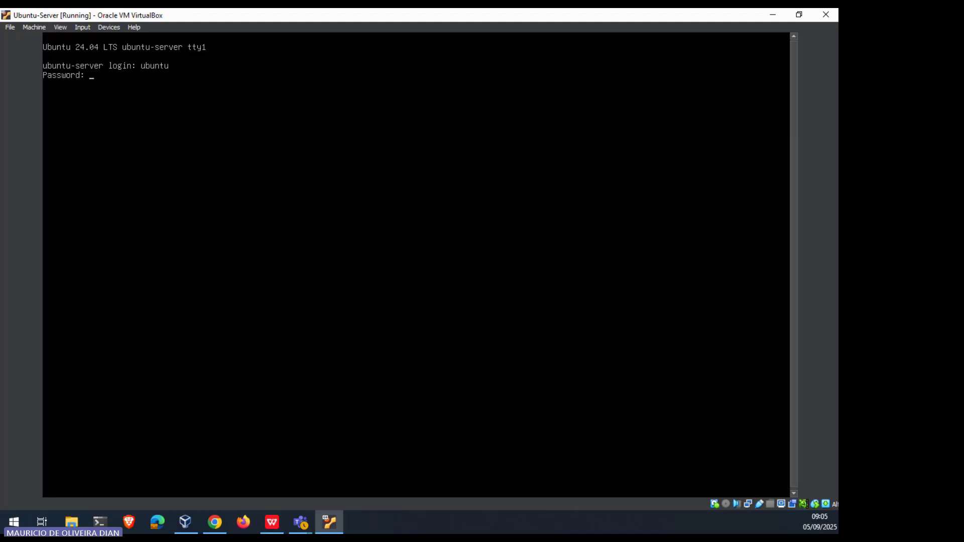